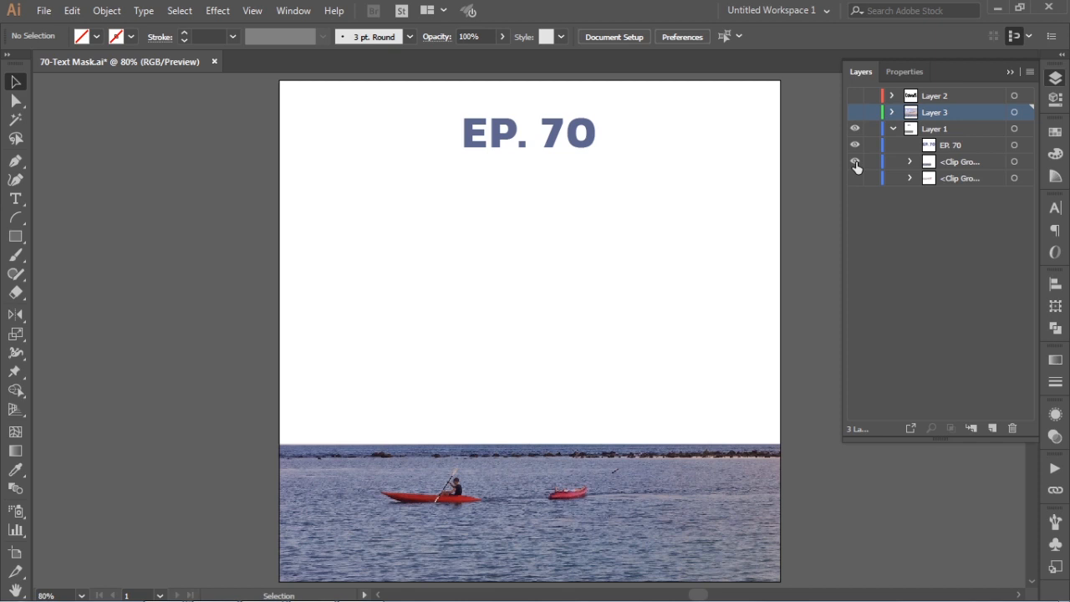
Show the lower clip group in Layer 1, and switch the visible artwork from Layer 1 to Layer 3.
{"action": "left_click", "coordinate": [854, 179]}
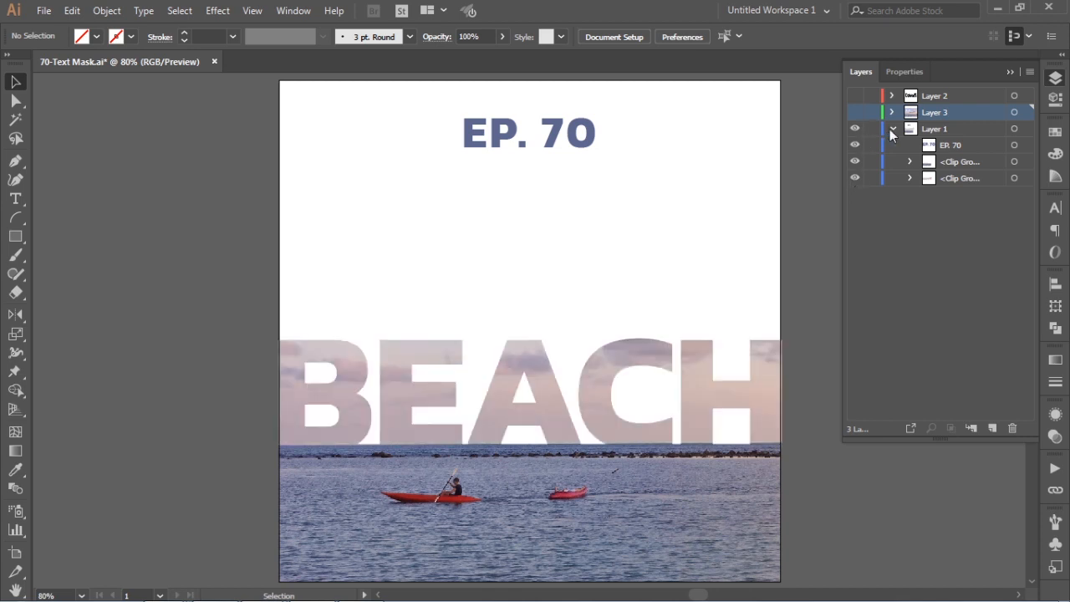
{"action": "left_click", "coordinate": [853, 112]}
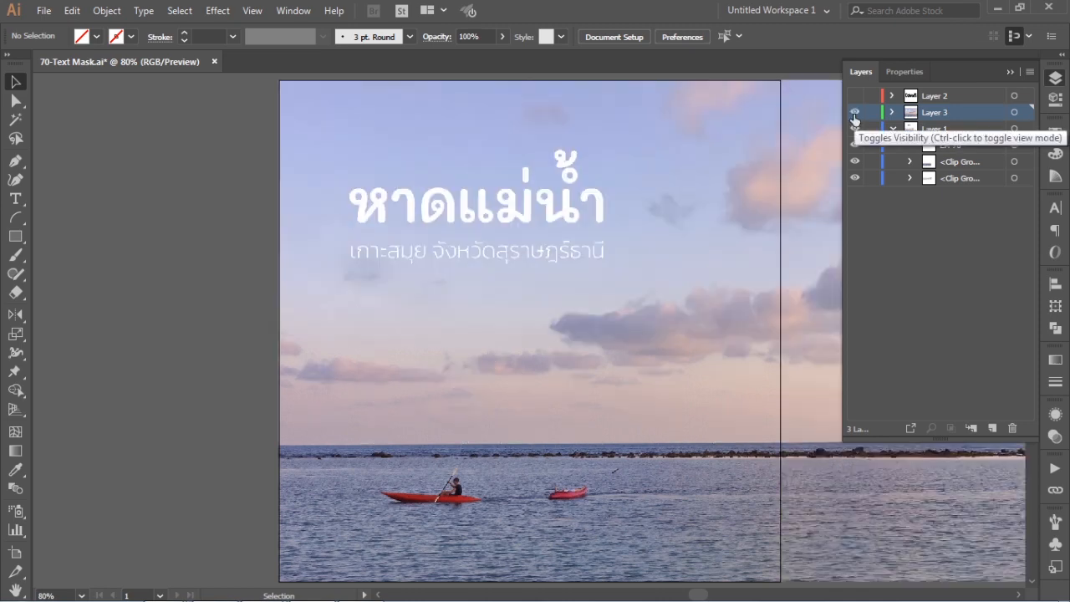
{"action": "left_click", "coordinate": [856, 128]}
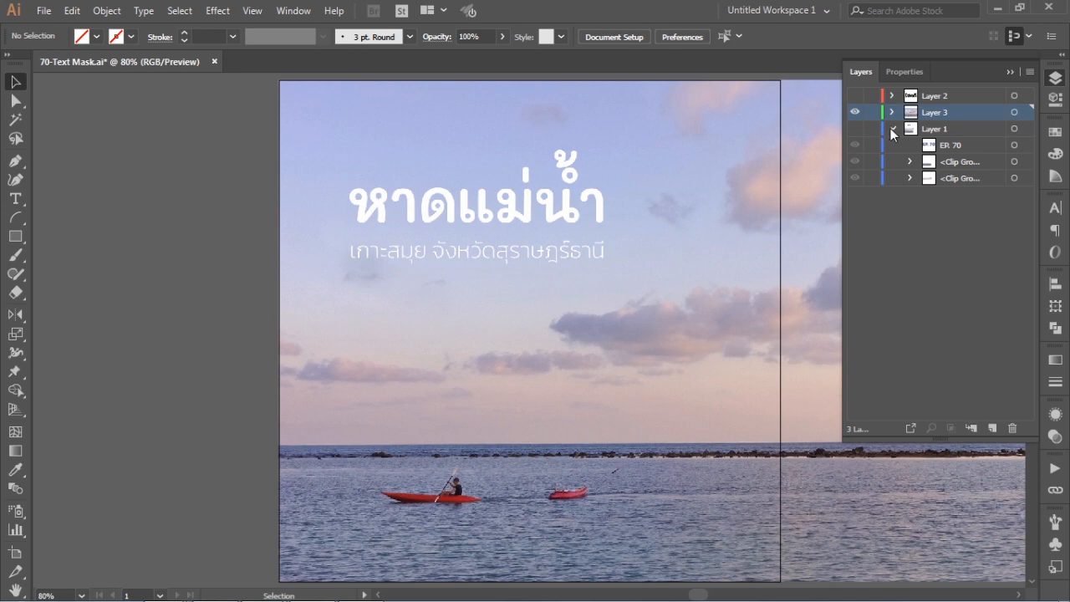
{"action": "left_click", "coordinate": [891, 128]}
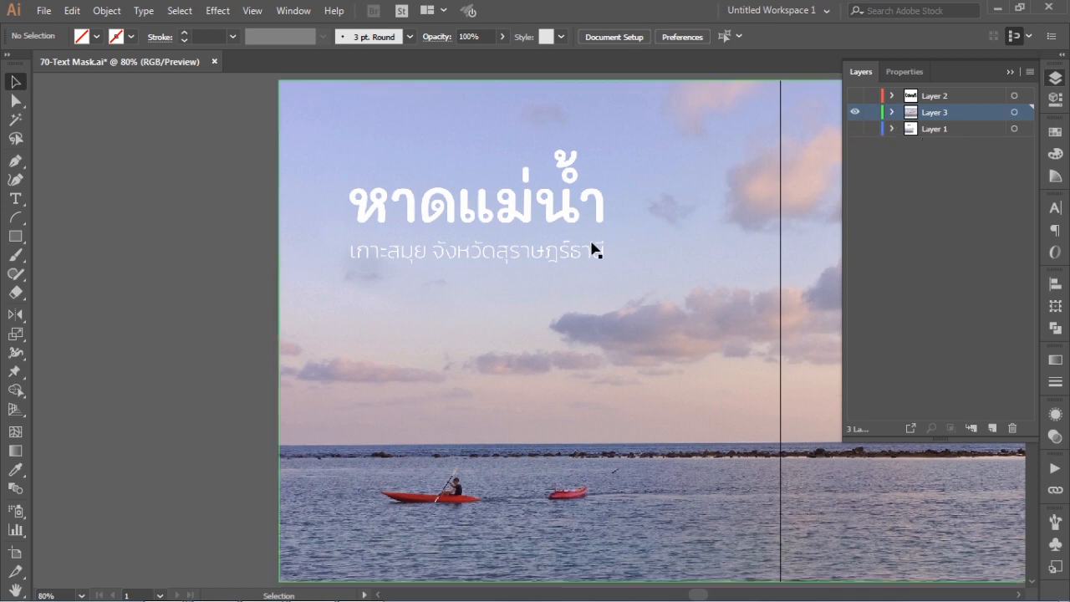
{"action": "left_click", "coordinate": [1010, 74]}
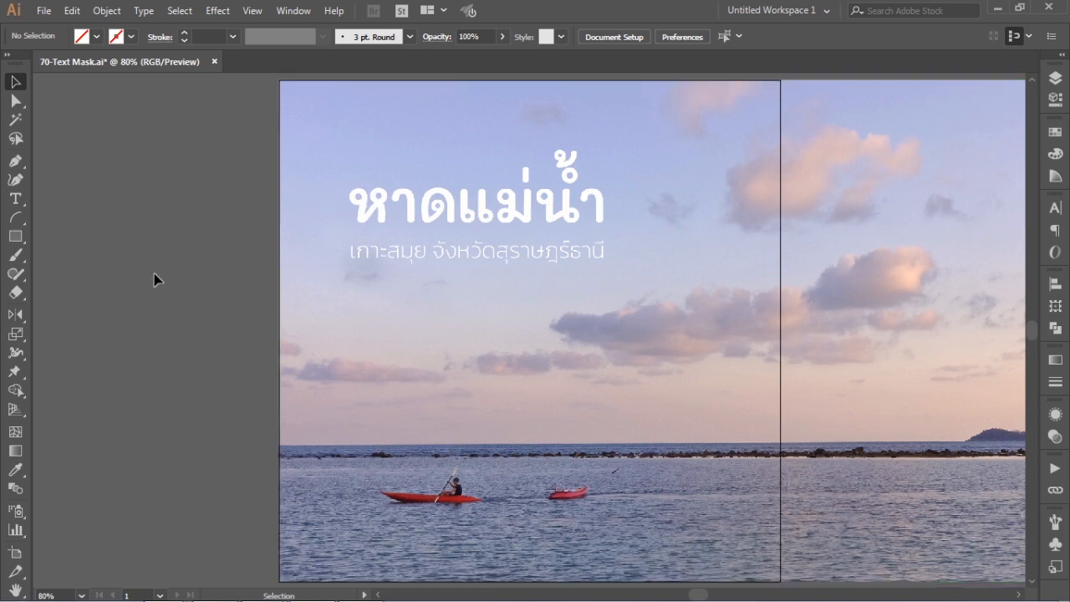
Copy the beach photo to the clipboard and leave it deselected.
{"action": "left_click", "coordinate": [506, 375]}
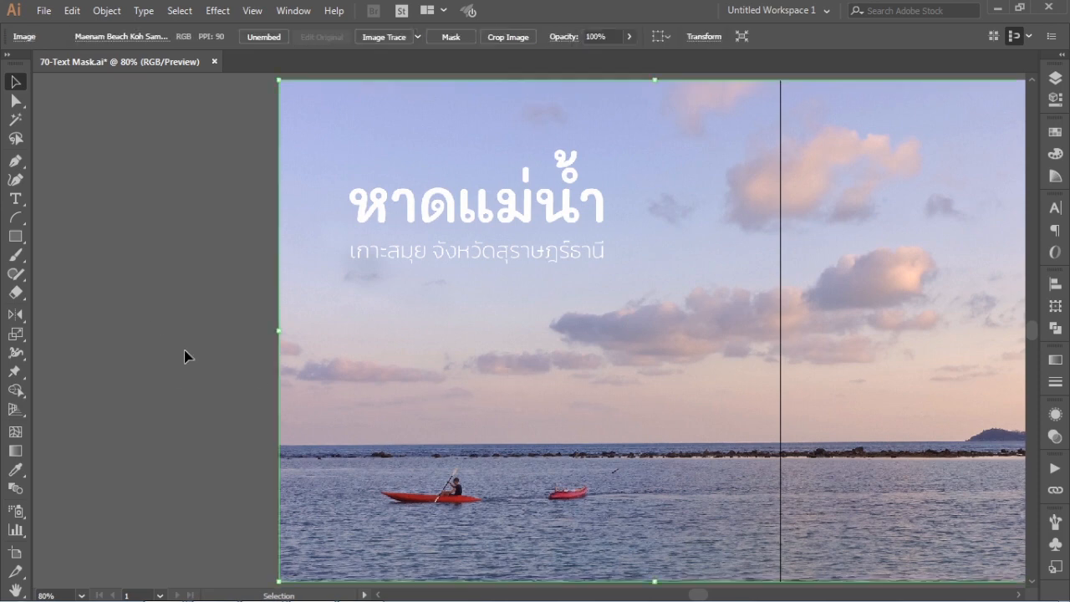
{"action": "left_click", "coordinate": [72, 12]}
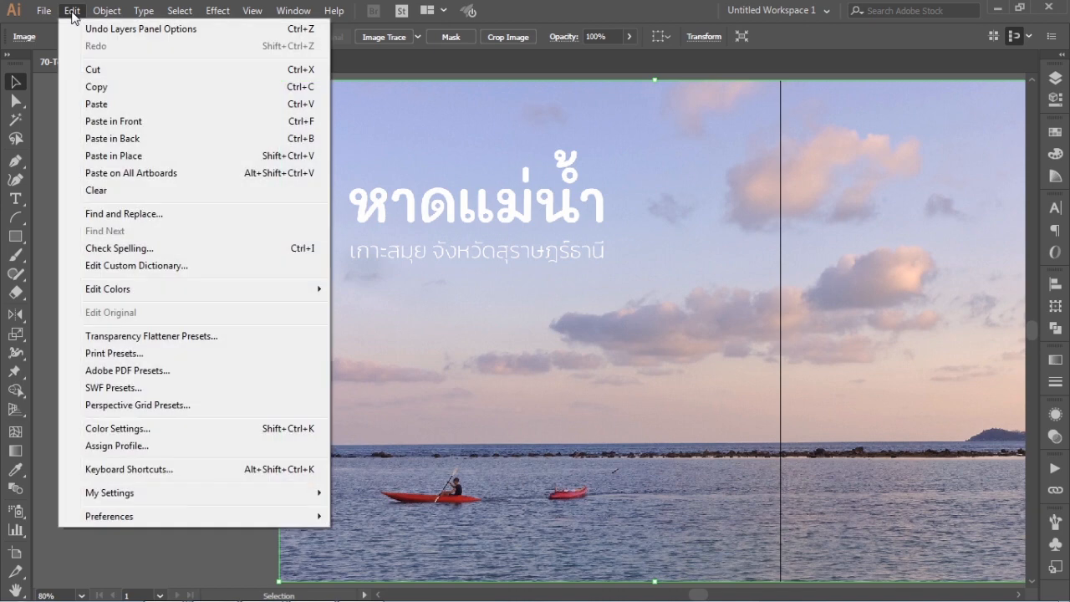
{"action": "left_click", "coordinate": [88, 87]}
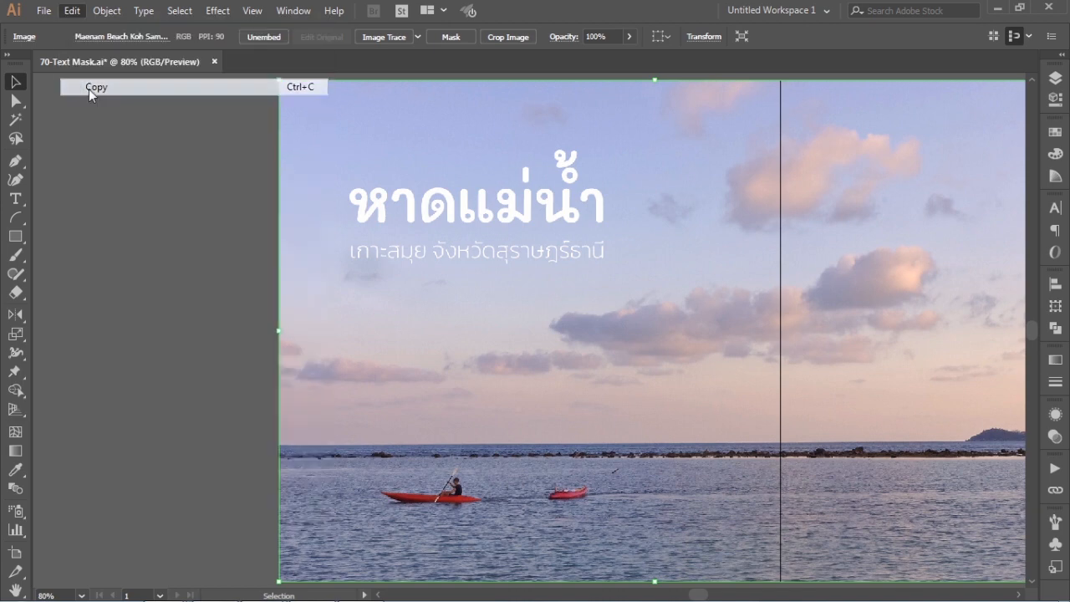
{"action": "left_click", "coordinate": [170, 244]}
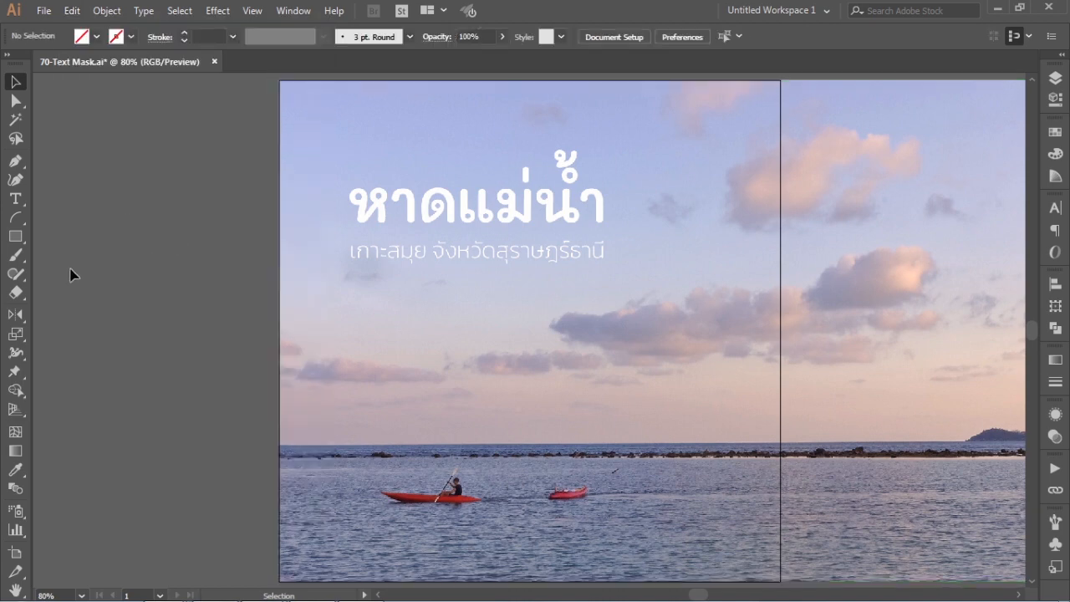
Start a new point text on the empty canvas beside the artboard.
{"action": "left_click", "coordinate": [16, 199]}
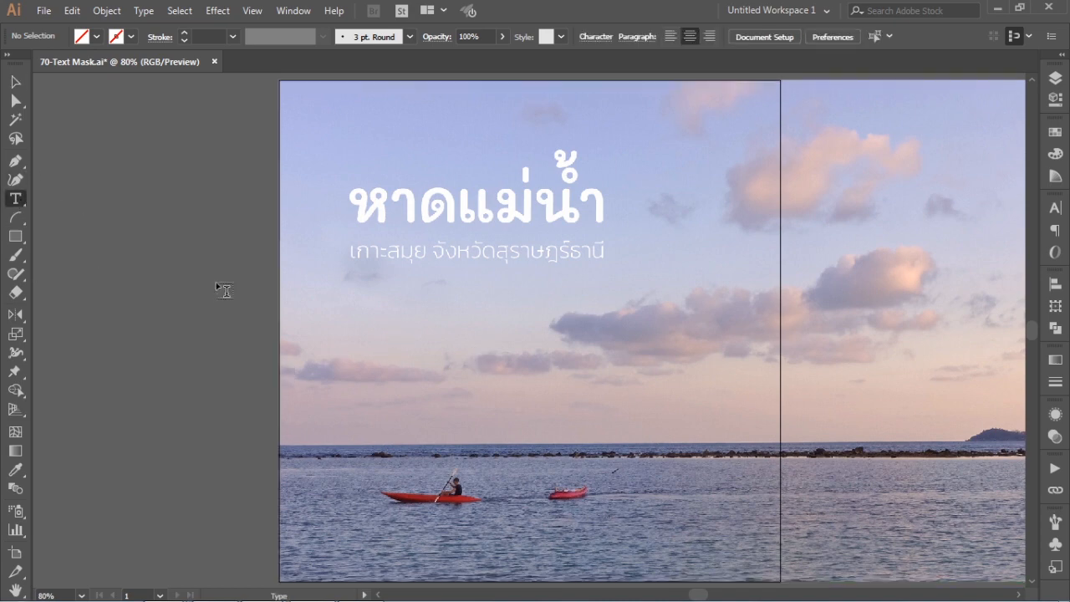
{"action": "left_click", "coordinate": [190, 265]}
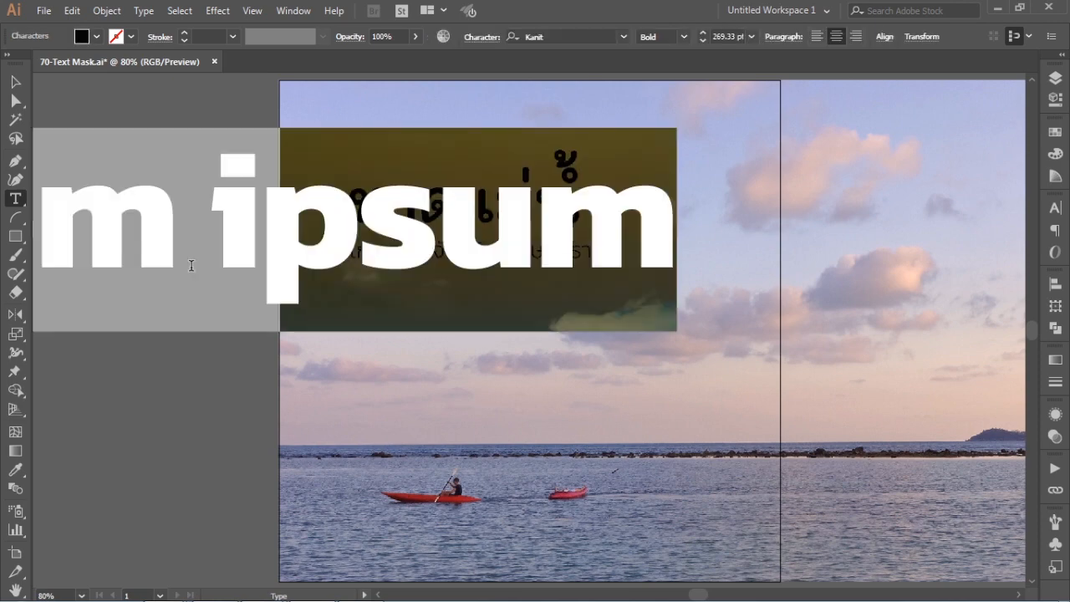
{"action": "type", "text": "ฎฤฉ็"}
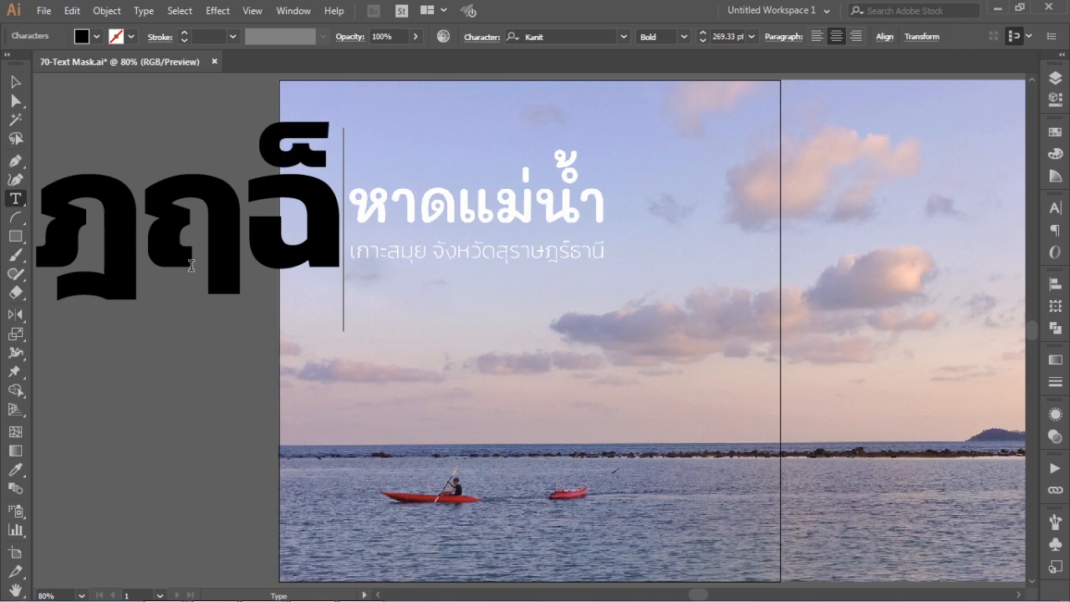
{"action": "key", "text": "BackSpace"}
{"action": "key", "text": "BackSpace"}
{"action": "key", "text": "BackSpace"}
{"action": "key", "text": "BackSpace"}
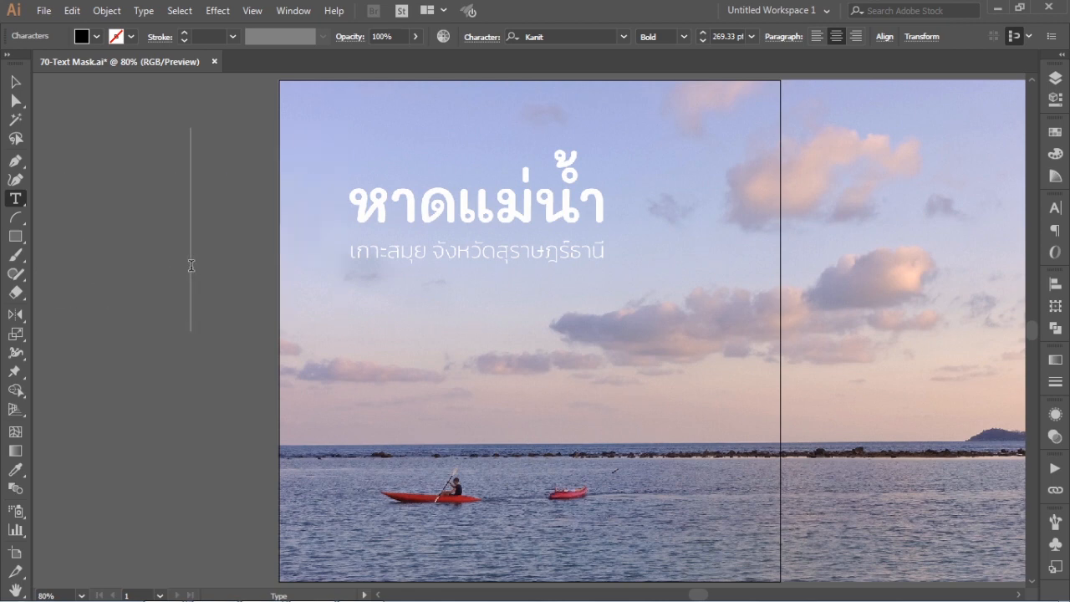
Enter the word BEACH in capitals in the new text object.
{"action": "type", "text": "BEA"}
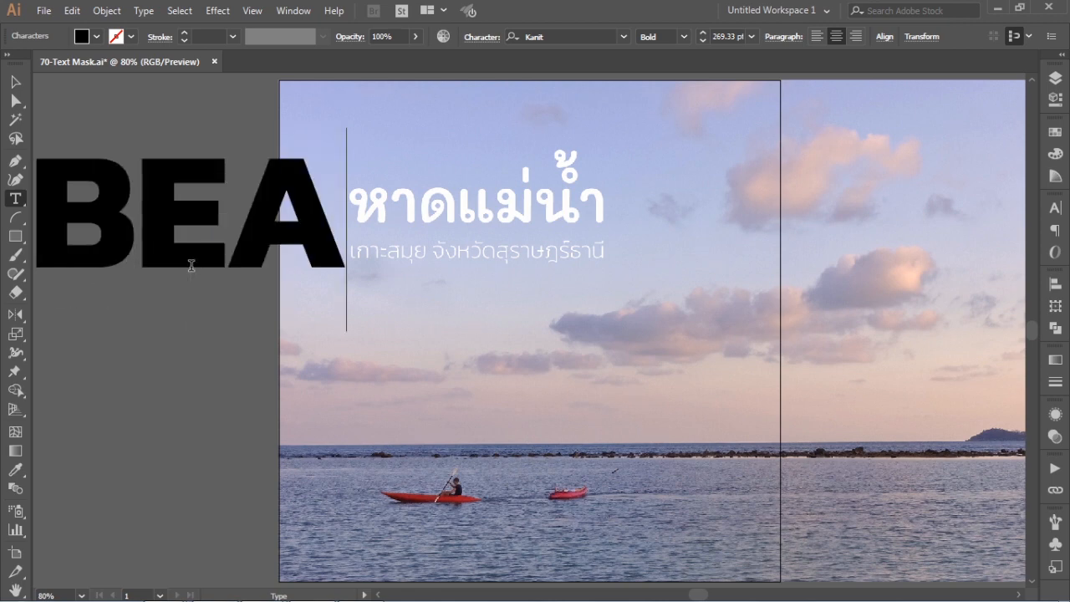
{"action": "type", "text": "CH"}
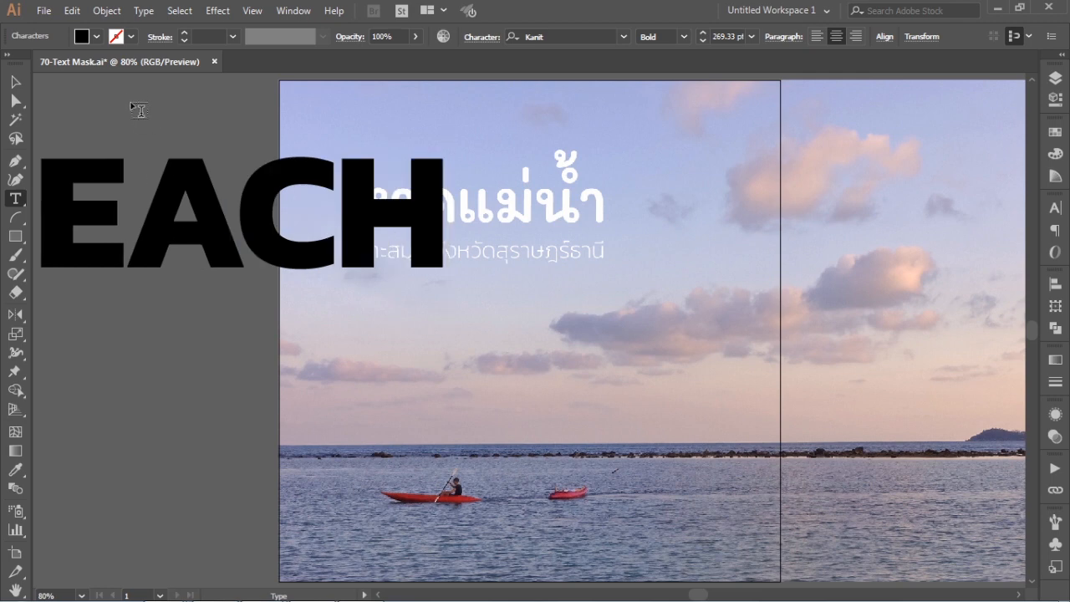
Move the BEACH text onto the water at the photo's lower edge and enlarge it to about 347 pt.
{"action": "left_click", "coordinate": [15, 81]}
{"action": "left_click_drag", "start_coordinate": [193, 243], "coordinate": [574, 277]}
{"action": "left_click_drag", "start_coordinate": [616, 411], "coordinate": [633, 318]}
{"action": "left_click_drag", "start_coordinate": [655, 197], "coordinate": [616, 477]}
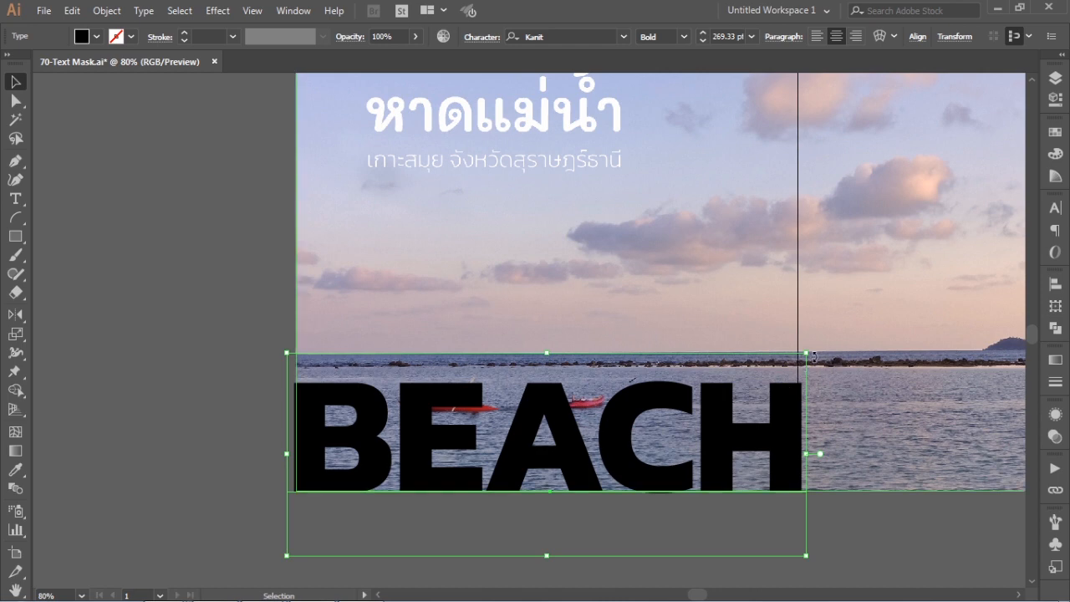
{"action": "left_click_drag", "start_coordinate": [806, 355], "coordinate": [917, 313]}
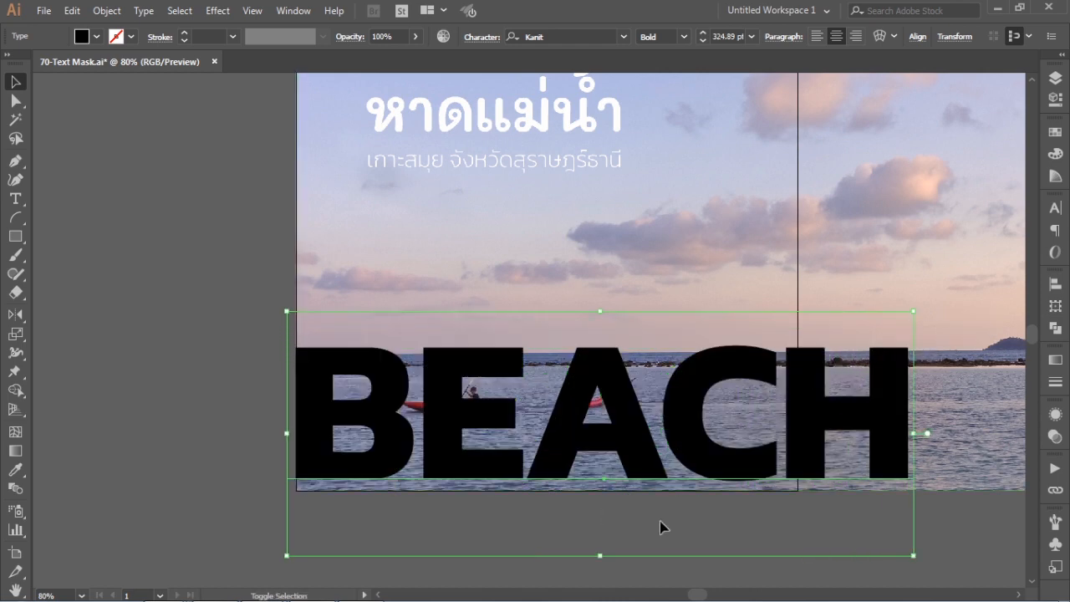
{"action": "left_click_drag", "start_coordinate": [915, 555], "coordinate": [957, 573]}
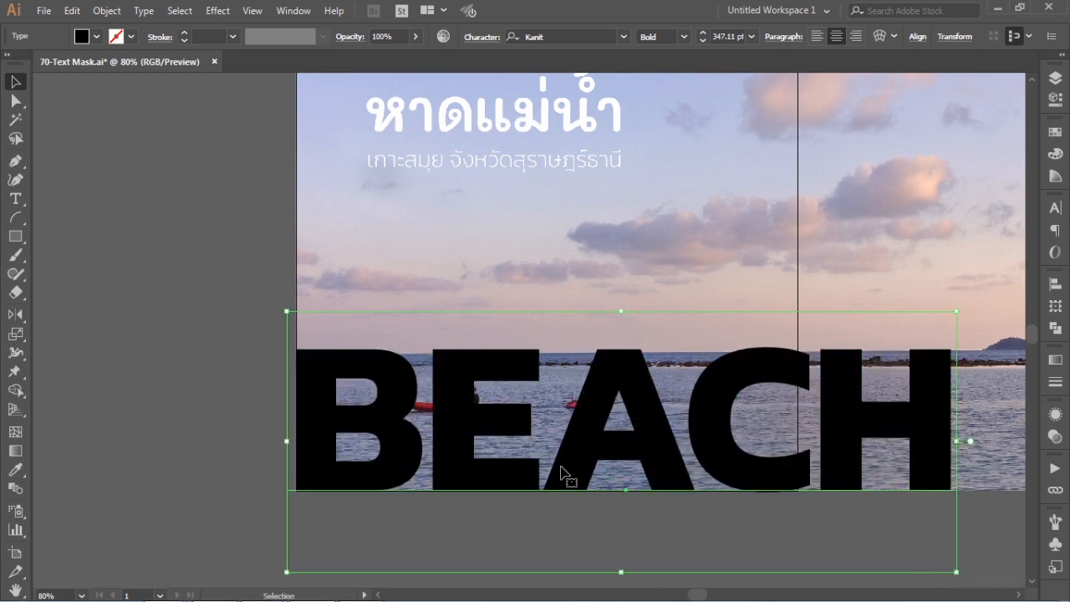
Tighten the letter spacing of the BEACH text and nudge it left to just past the artboard's left edge.
{"action": "key", "text": "alt+Left"}
{"action": "key", "text": "alt+Left"}
{"action": "key", "text": "alt+Left"}
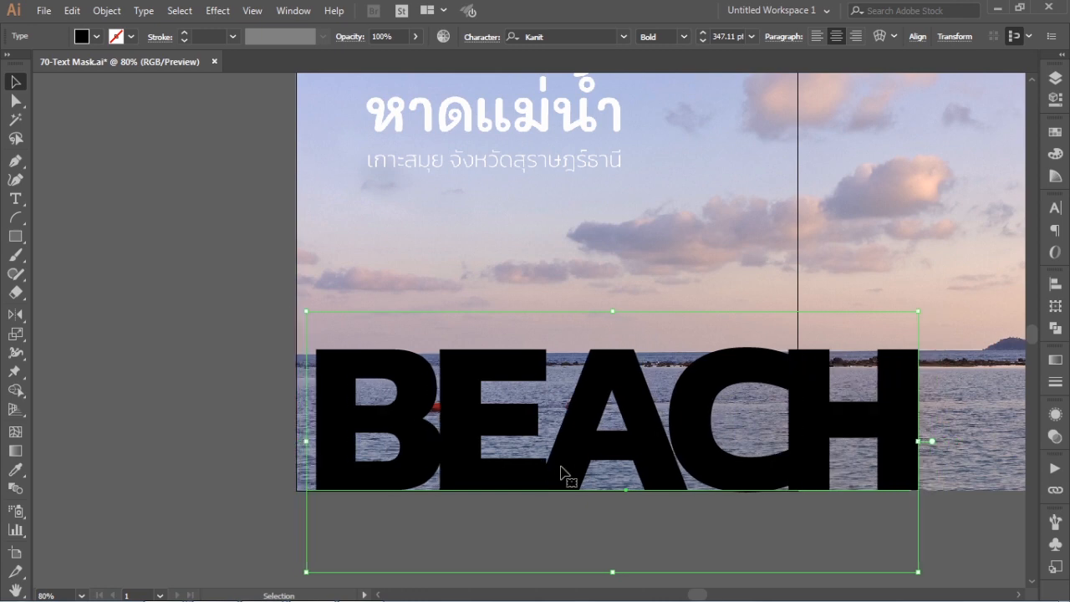
{"action": "key", "text": "shift+Left"}
{"action": "key", "text": "shift+Left"}
{"action": "key", "text": "shift+Left"}
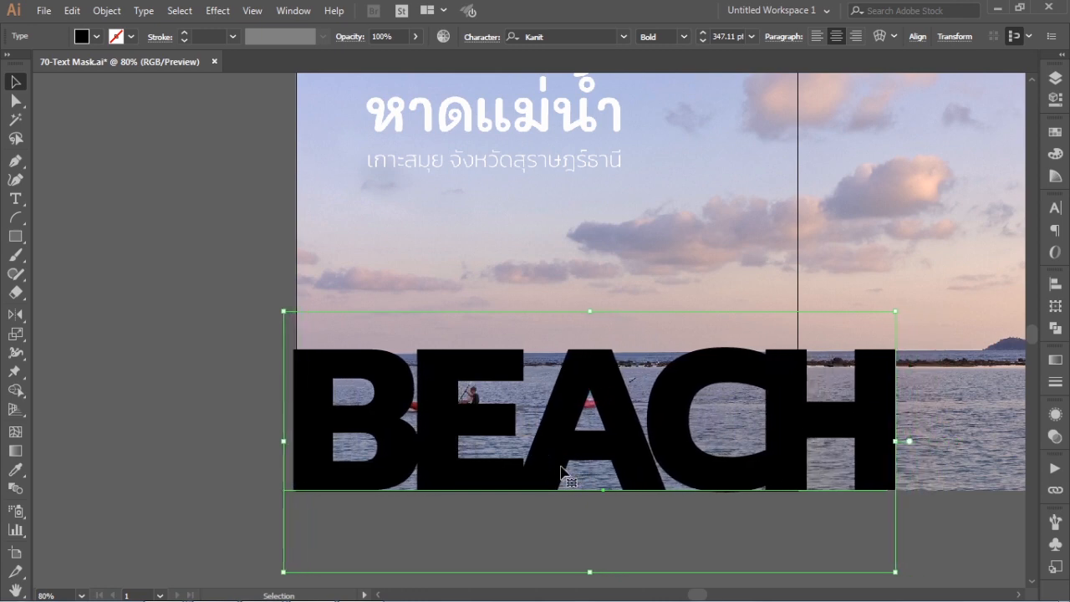
{"action": "key", "text": "Left"}
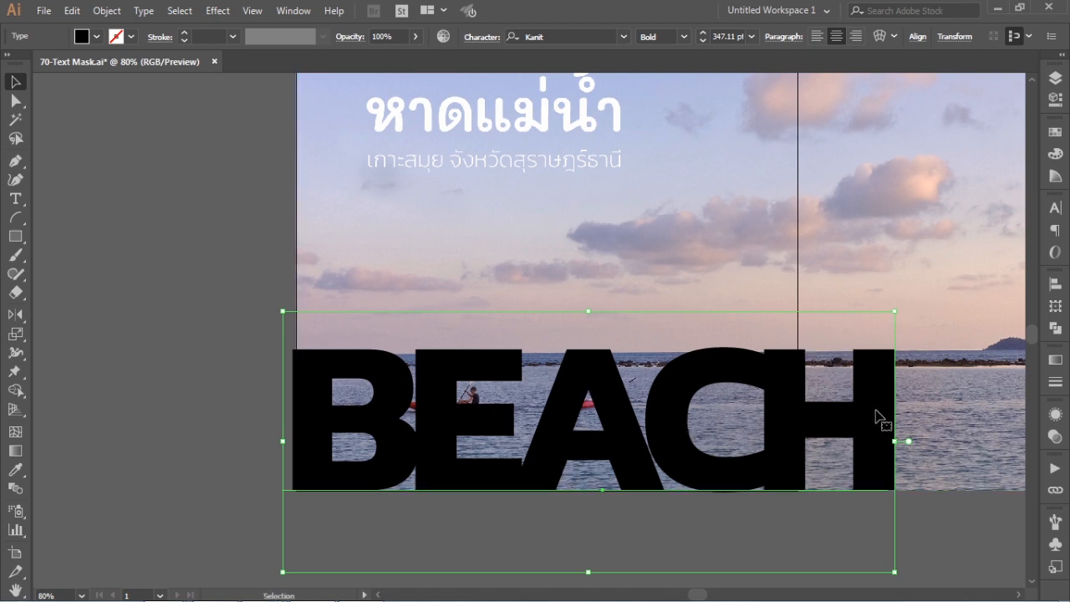
Squeeze the BEACH text horizontally until it reaches only slightly past both side edges of the artboard.
{"action": "left_click_drag", "start_coordinate": [898, 441], "coordinate": [787, 443]}
{"action": "key", "text": "ctrl+z"}
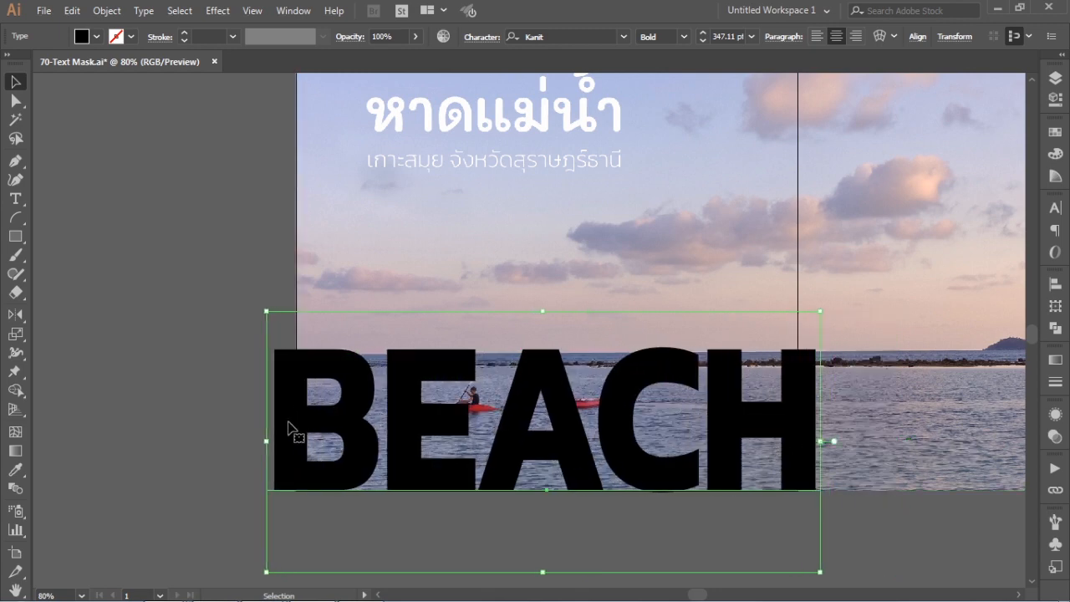
{"action": "left_click_drag", "start_coordinate": [264, 444], "coordinate": [279, 444]}
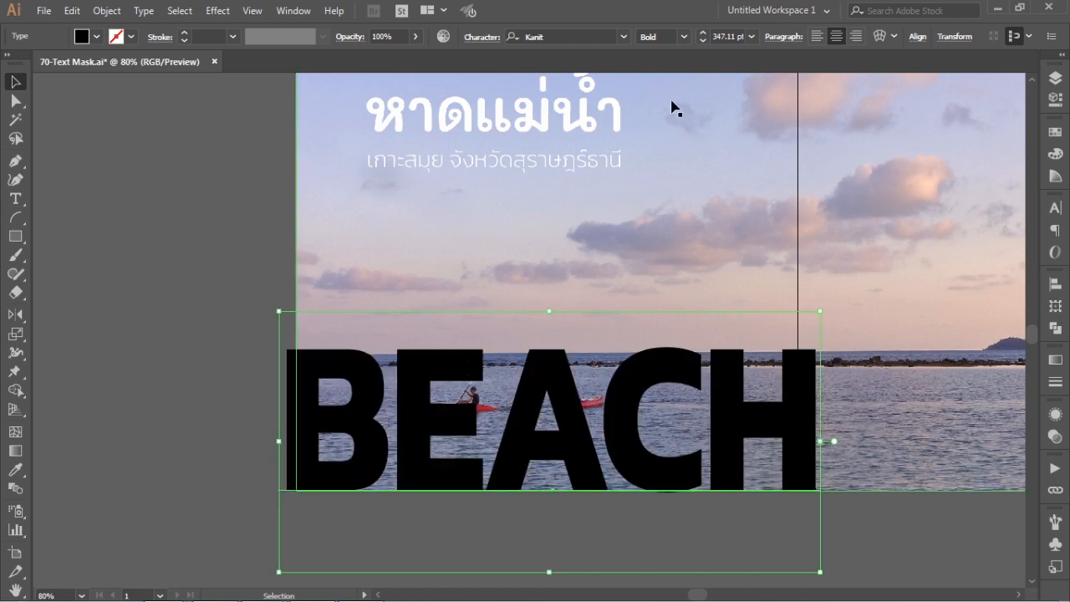
Set the BEACH text's font style to Black and narrow it slightly so it just overlaps both artboard edges.
{"action": "left_click", "coordinate": [684, 37]}
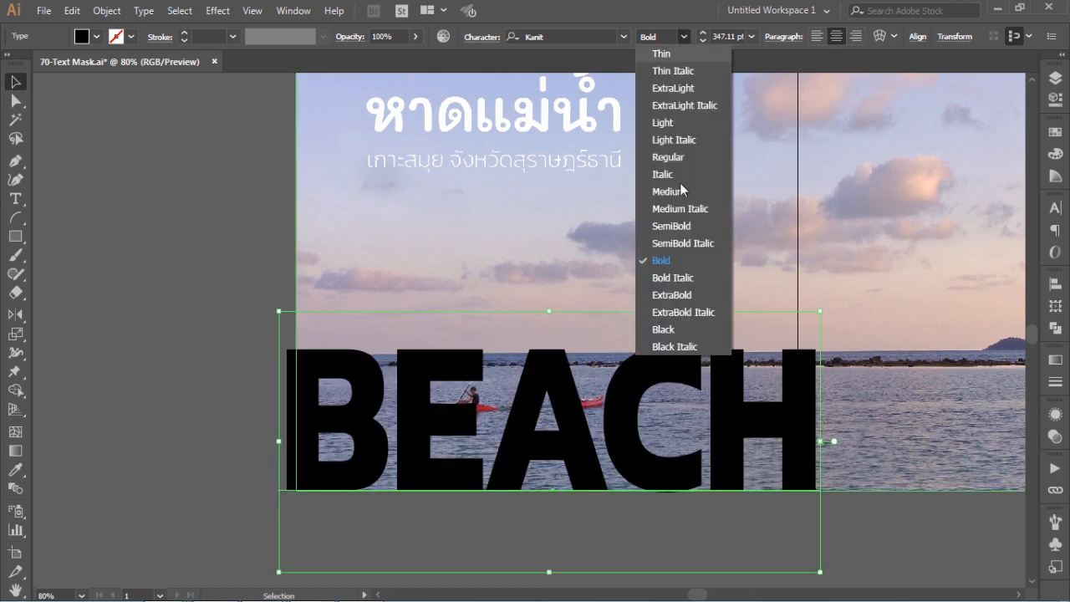
{"action": "left_click", "coordinate": [679, 330]}
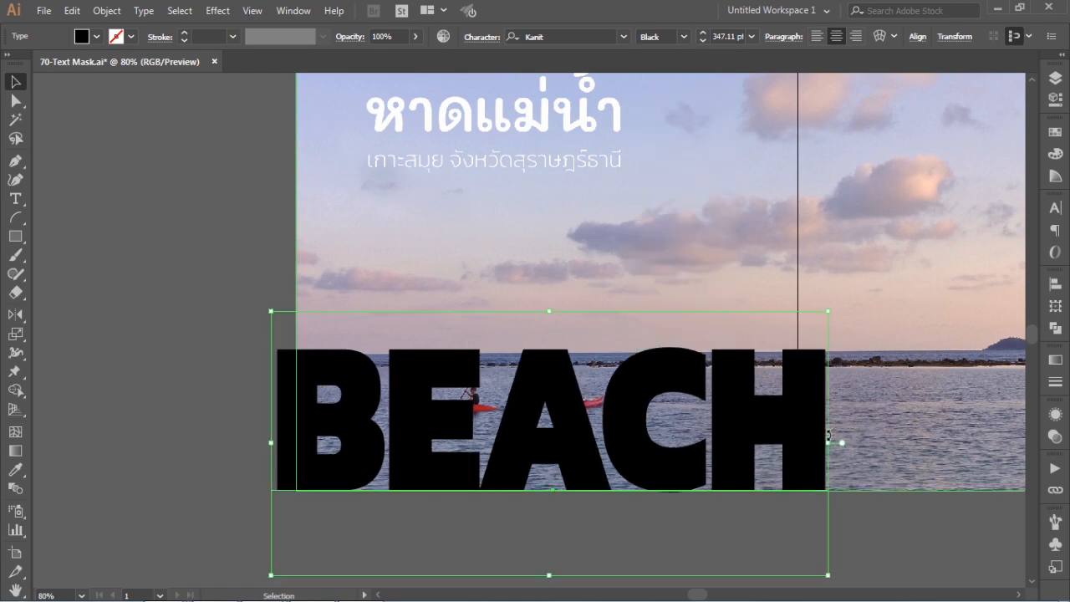
{"action": "left_click_drag", "start_coordinate": [826, 441], "coordinate": [810, 441]}
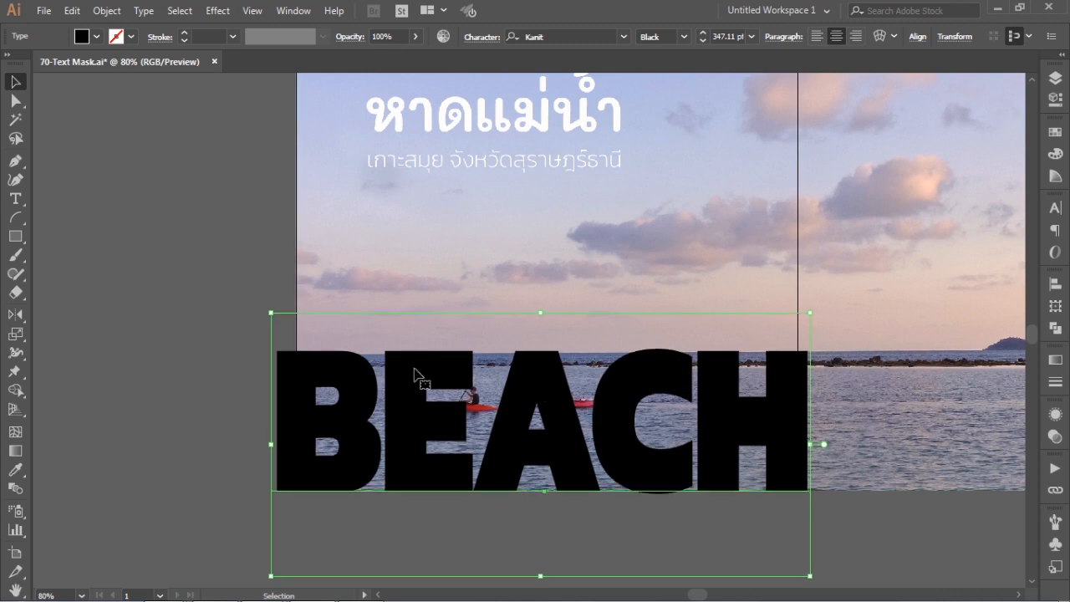
{"action": "left_click", "coordinate": [190, 330]}
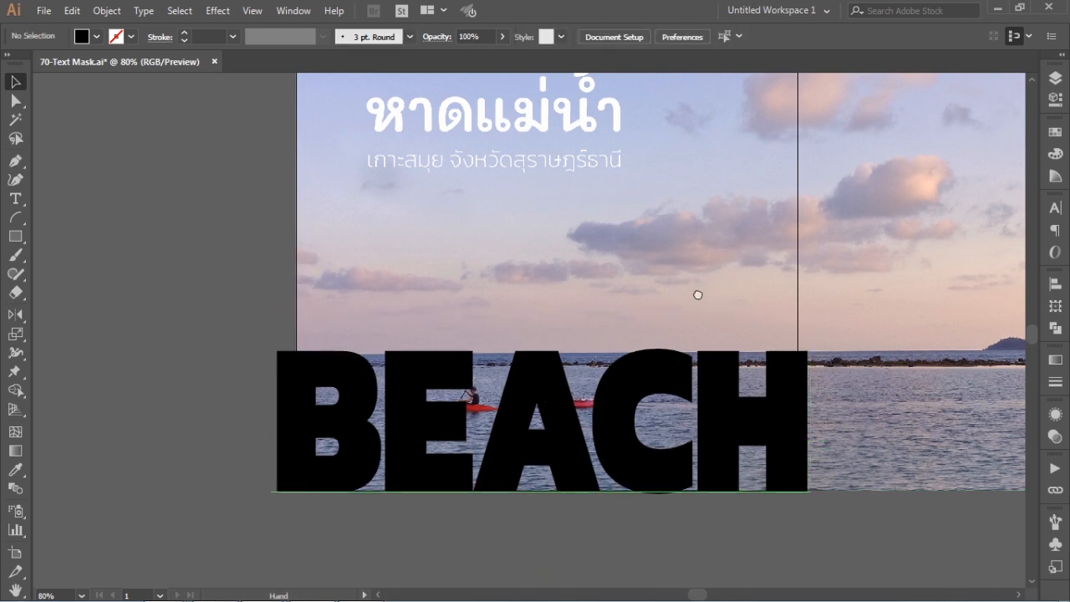
Draw a rectangle over the sky, from the artboard's top-left corner to its right edge at the top of the BEACH letters.
{"action": "left_click_drag", "start_coordinate": [734, 258], "coordinate": [688, 337]}
{"action": "key", "text": "ctrl+minus"}
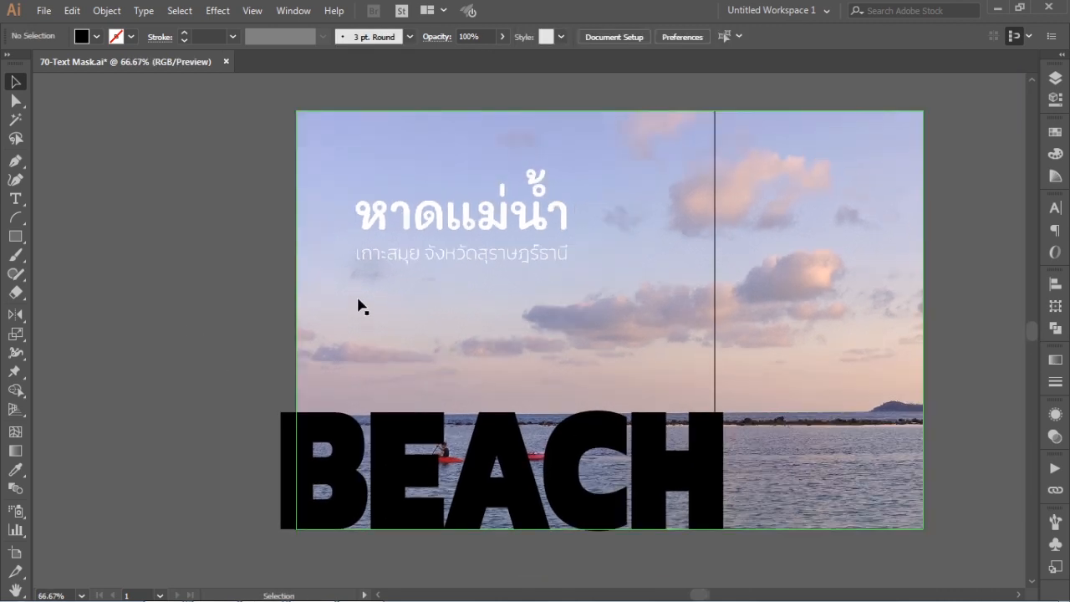
{"action": "left_click", "coordinate": [15, 237]}
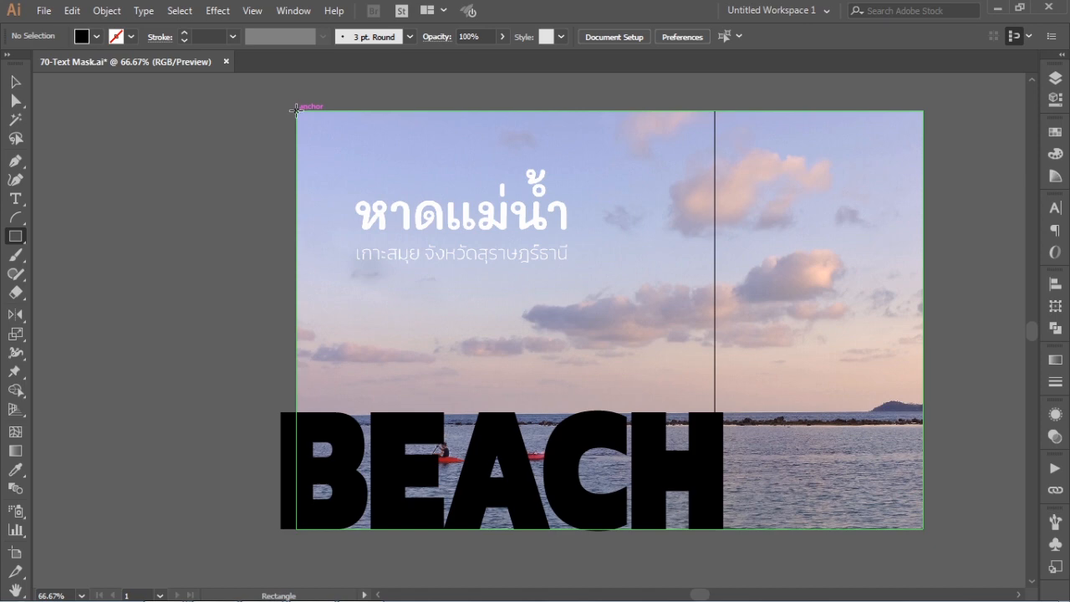
{"action": "left_click_drag", "start_coordinate": [296, 110], "coordinate": [717, 412]}
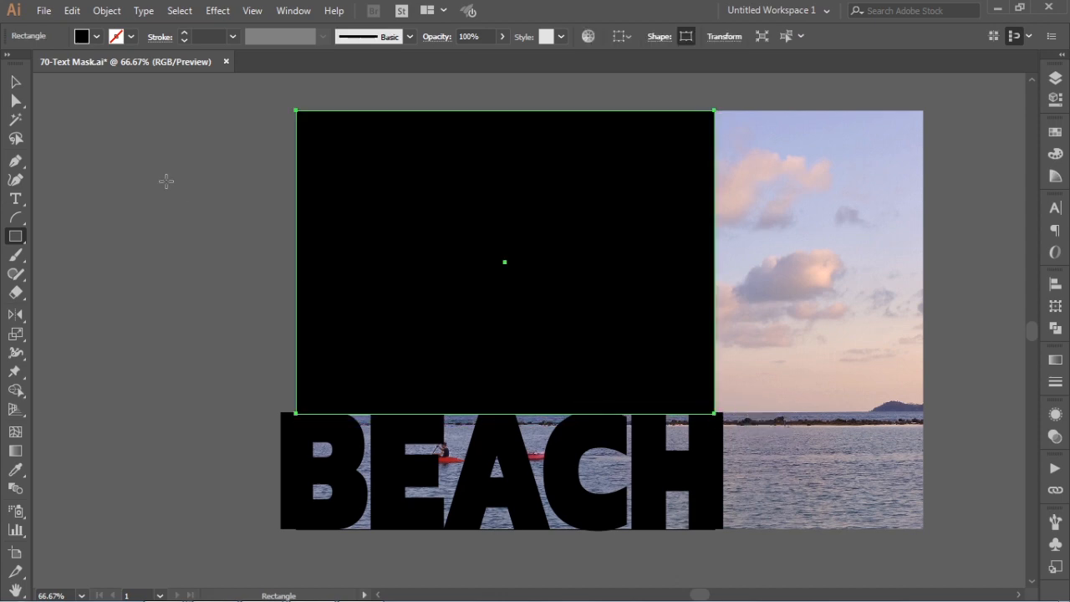
Make a clipping mask from the rectangle and the beach photo so only the sky area is kept.
{"action": "left_click", "coordinate": [15, 81]}
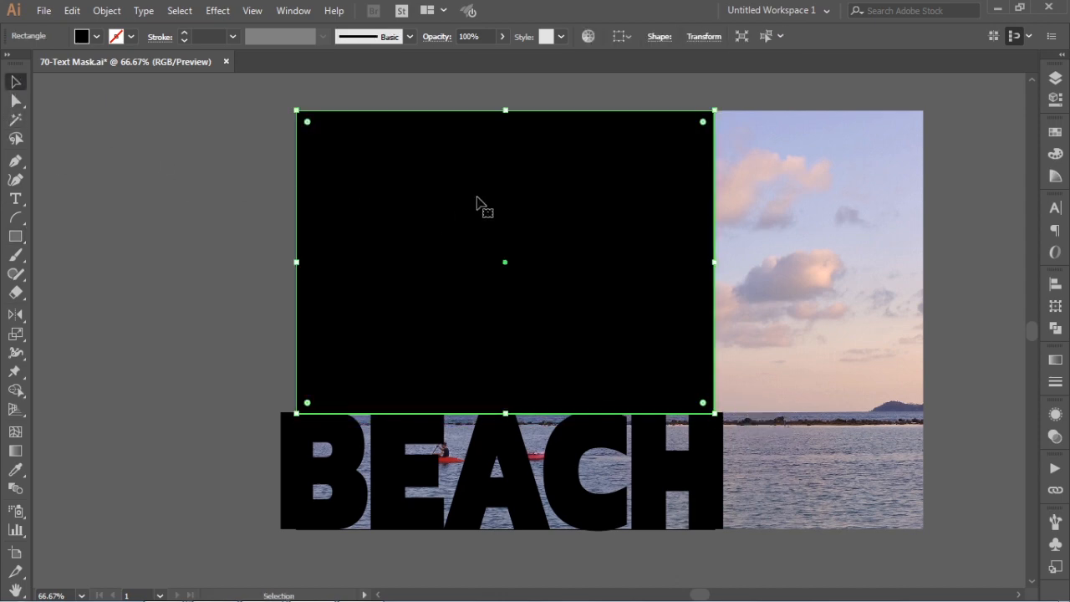
{"action": "left_click", "coordinate": [862, 290], "text": "shift"}
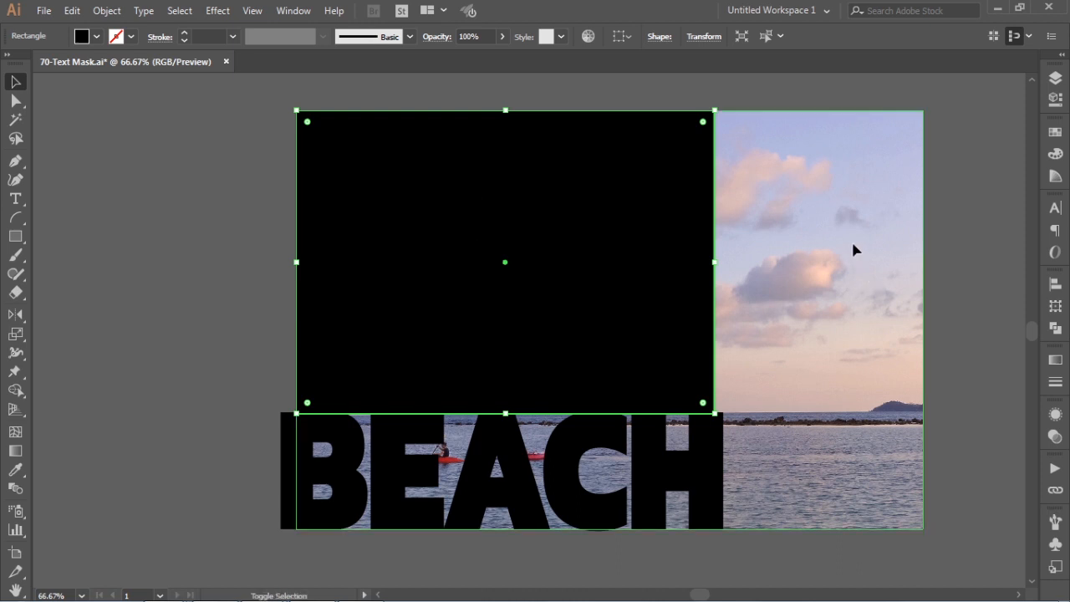
{"action": "left_click", "coordinate": [851, 248], "text": "shift"}
{"action": "right_click", "coordinate": [819, 256]}
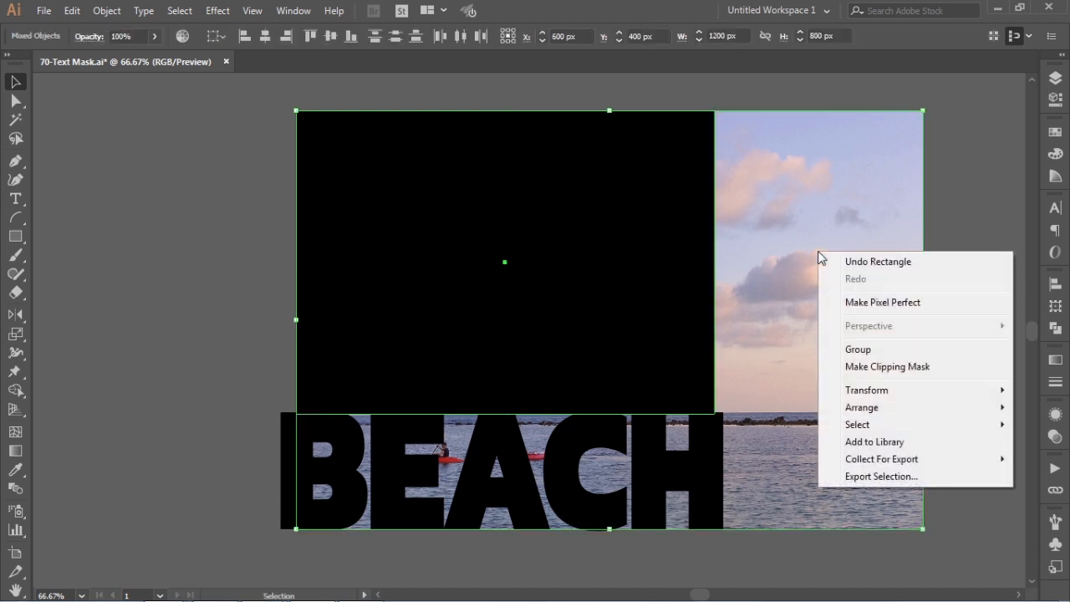
{"action": "left_click", "coordinate": [898, 370]}
{"action": "left_click", "coordinate": [164, 343]}
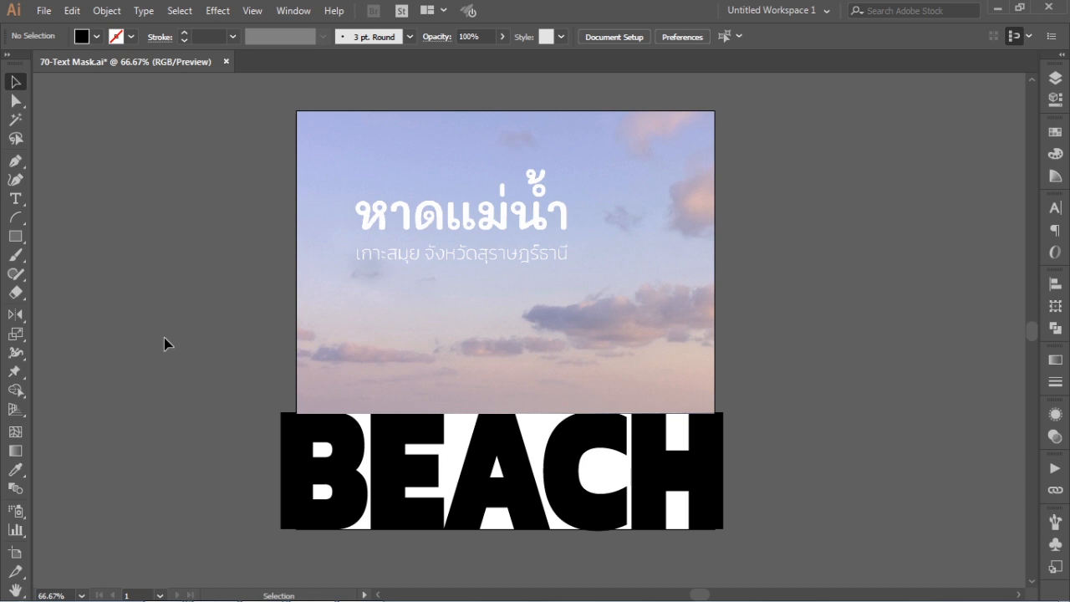
Paste the beach photo in back and make a clipping mask from it and the BEACH text.
{"action": "left_click", "coordinate": [71, 10]}
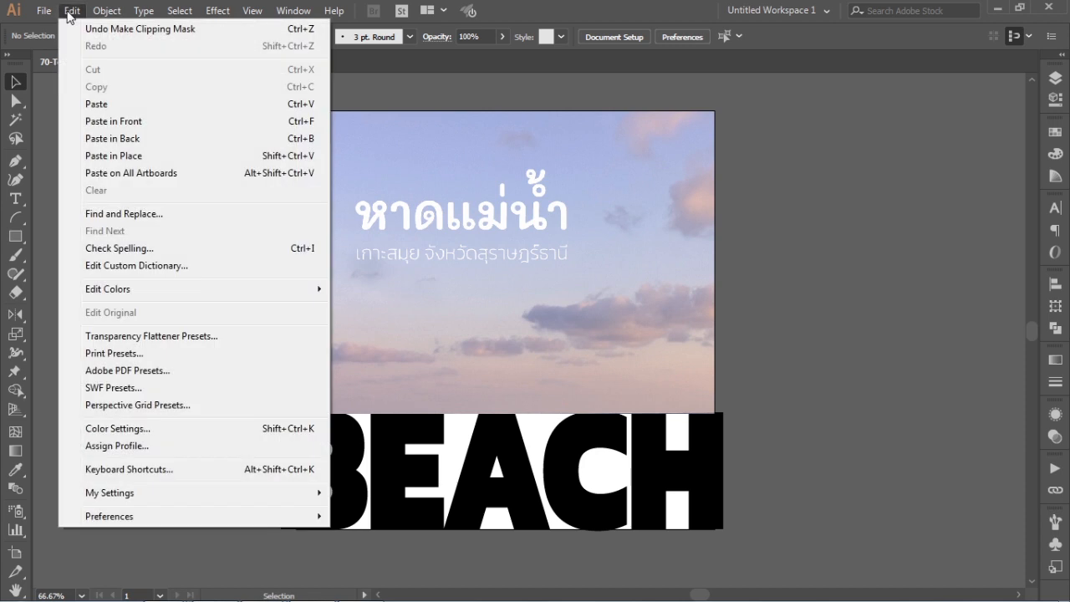
{"action": "left_click", "coordinate": [105, 140]}
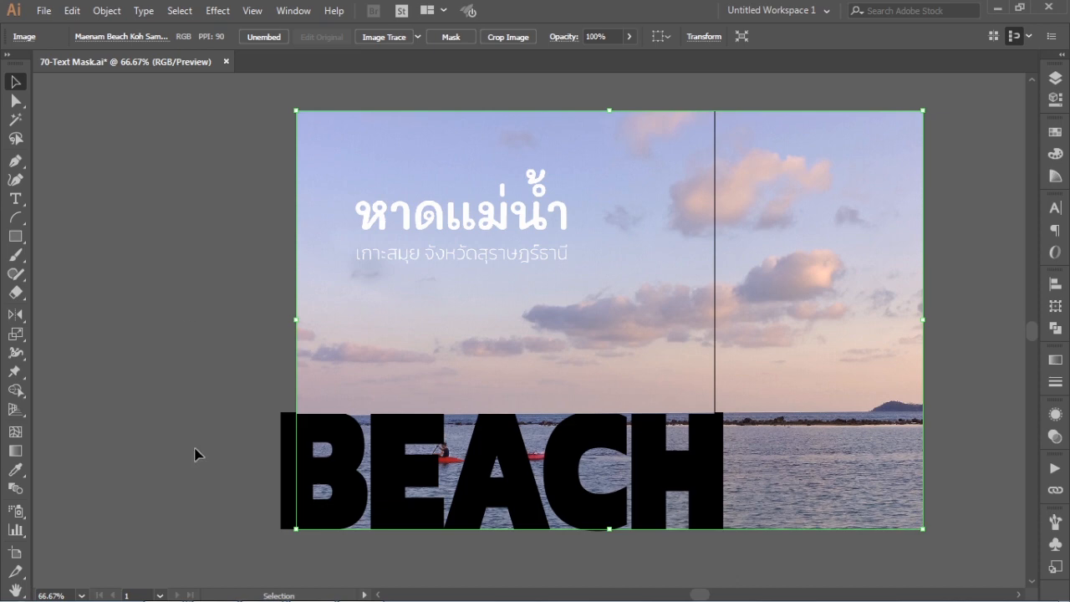
{"action": "left_click", "coordinate": [419, 479]}
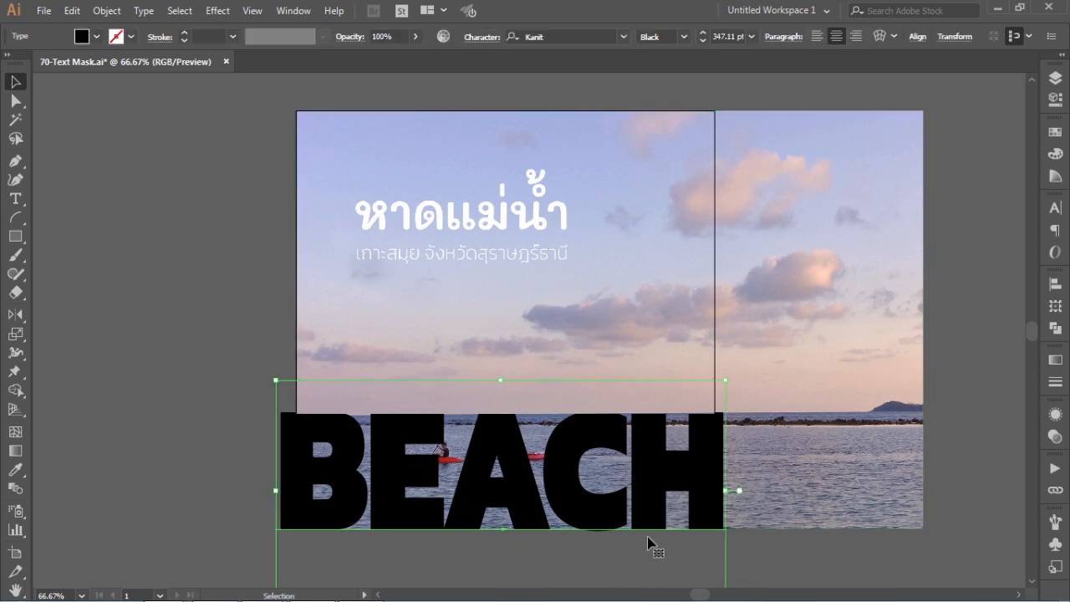
{"action": "left_click", "coordinate": [793, 526], "text": "shift"}
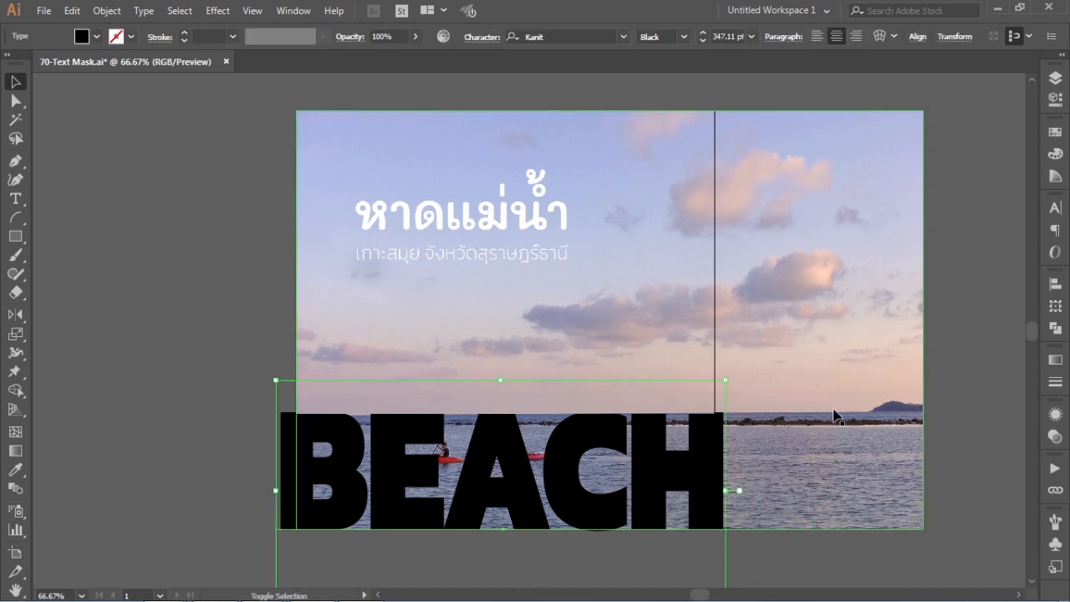
{"action": "left_click", "coordinate": [830, 468], "text": "shift"}
{"action": "right_click", "coordinate": [536, 465]}
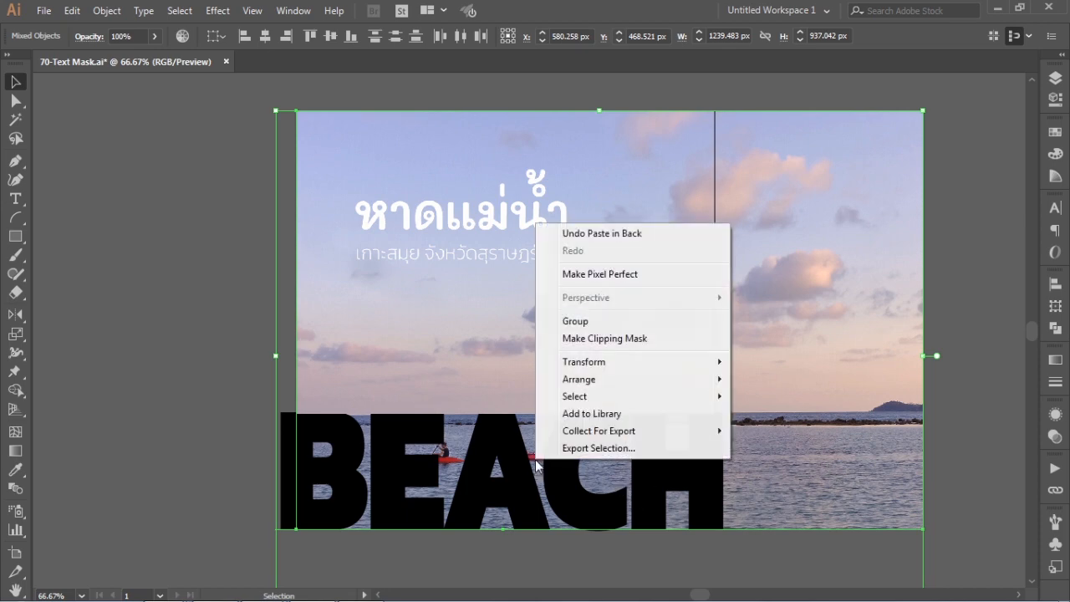
{"action": "left_click", "coordinate": [629, 341]}
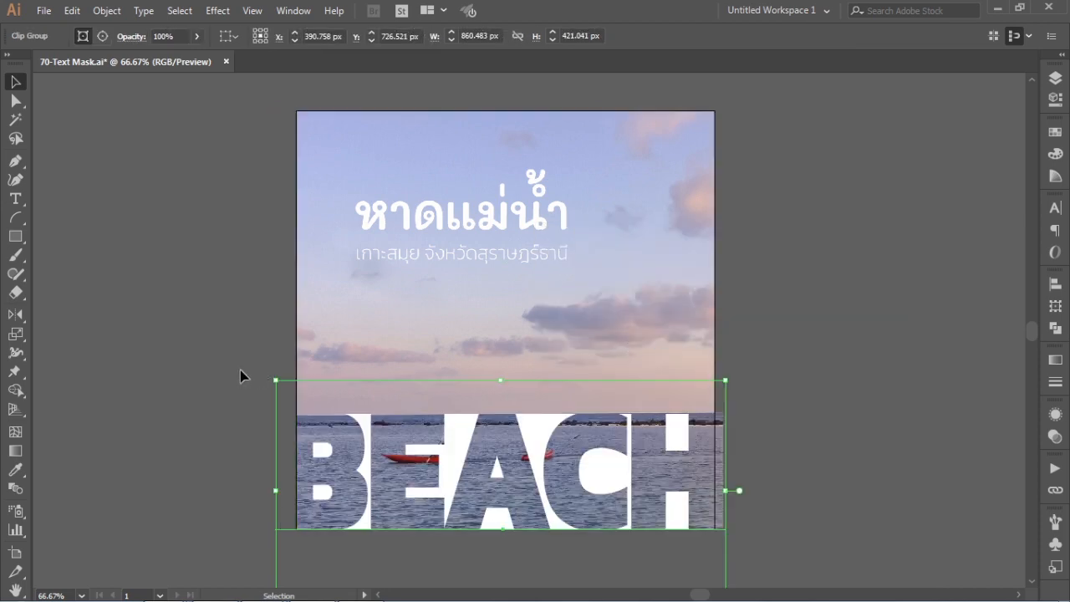
{"action": "left_click", "coordinate": [240, 369]}
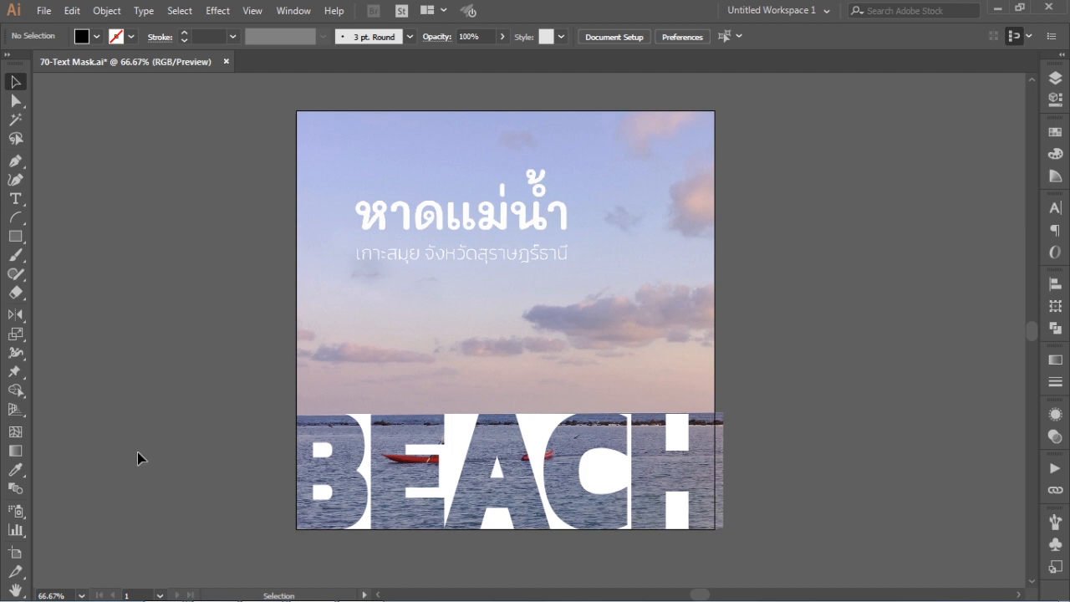
Isolate the BEACH clip group and replace its mask text with "ชายหาด".
{"action": "left_click", "coordinate": [318, 489]}
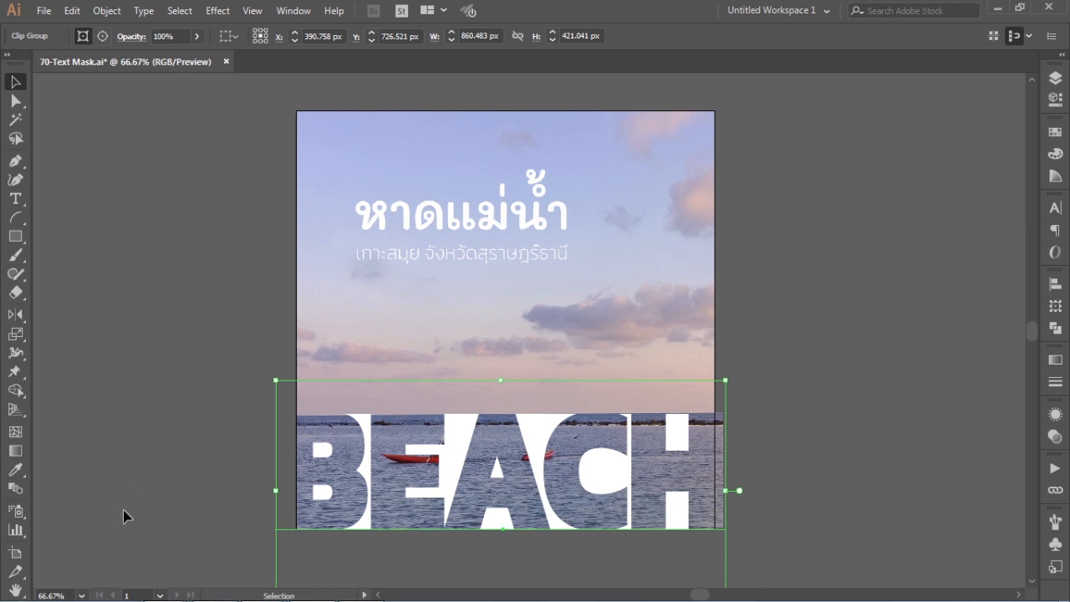
{"action": "double_click", "coordinate": [366, 509]}
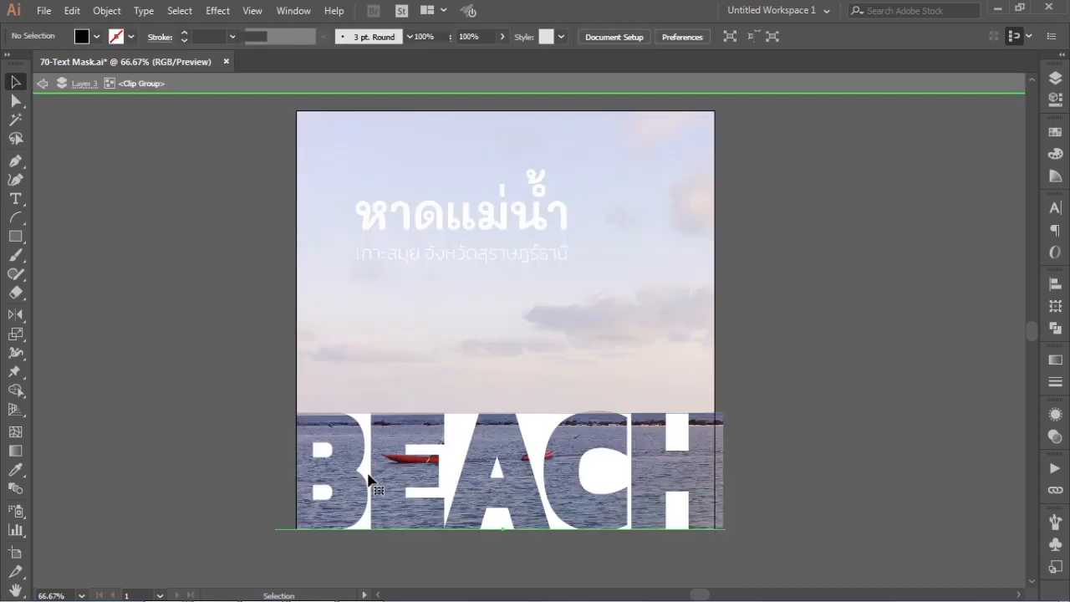
{"action": "double_click", "coordinate": [368, 477]}
{"action": "key", "text": "Escape"}
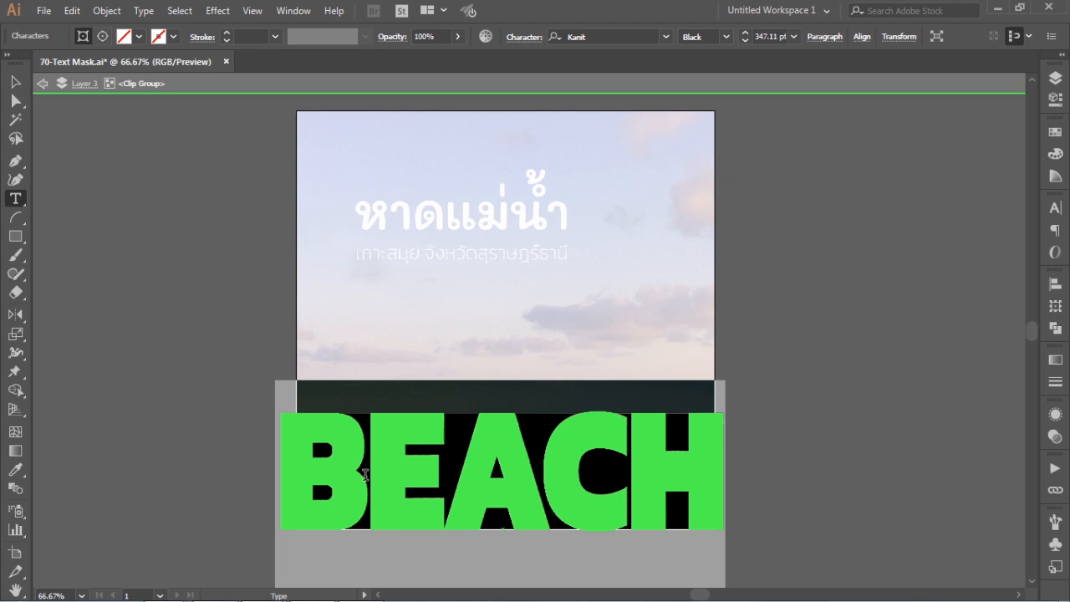
{"action": "type", "text": "ชาย"}
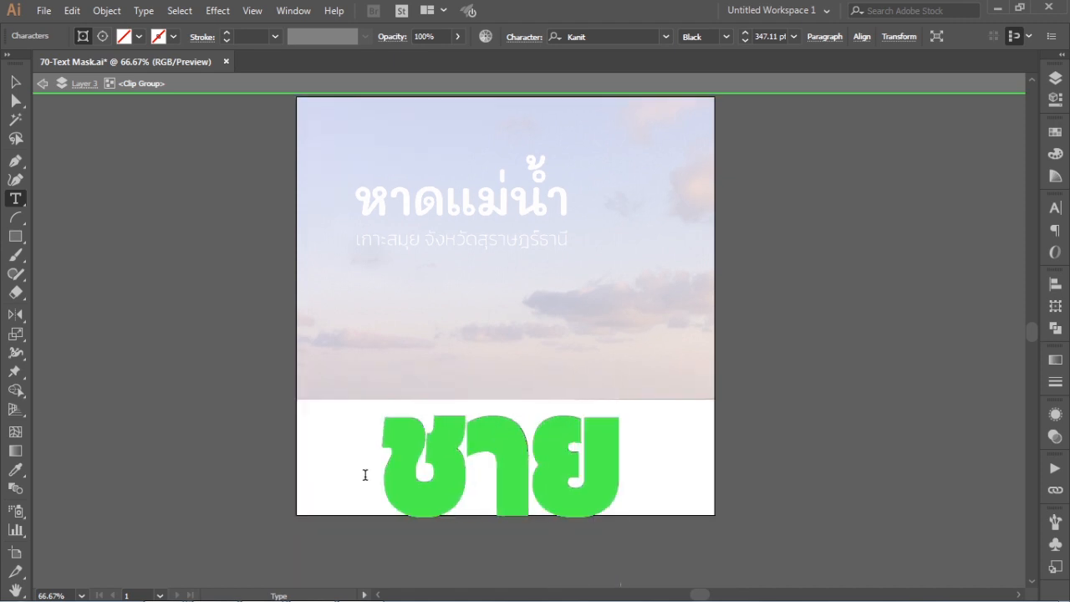
{"action": "type", "text": "หาด"}
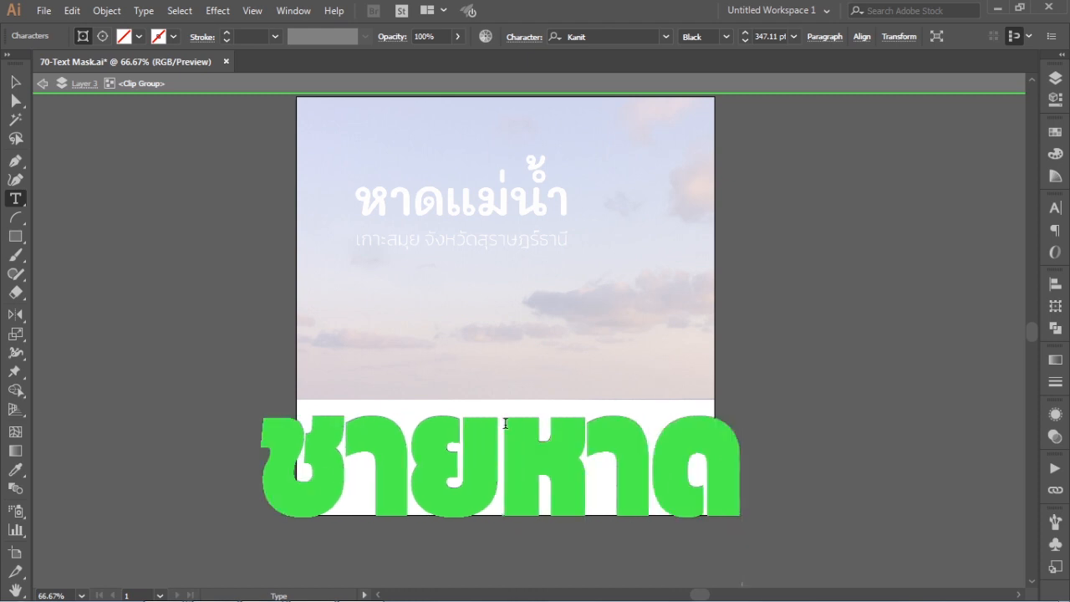
Squeeze the ชายหาด text from both sides until it only slightly overlaps the artboard's side edges.
{"action": "left_click", "coordinate": [15, 82]}
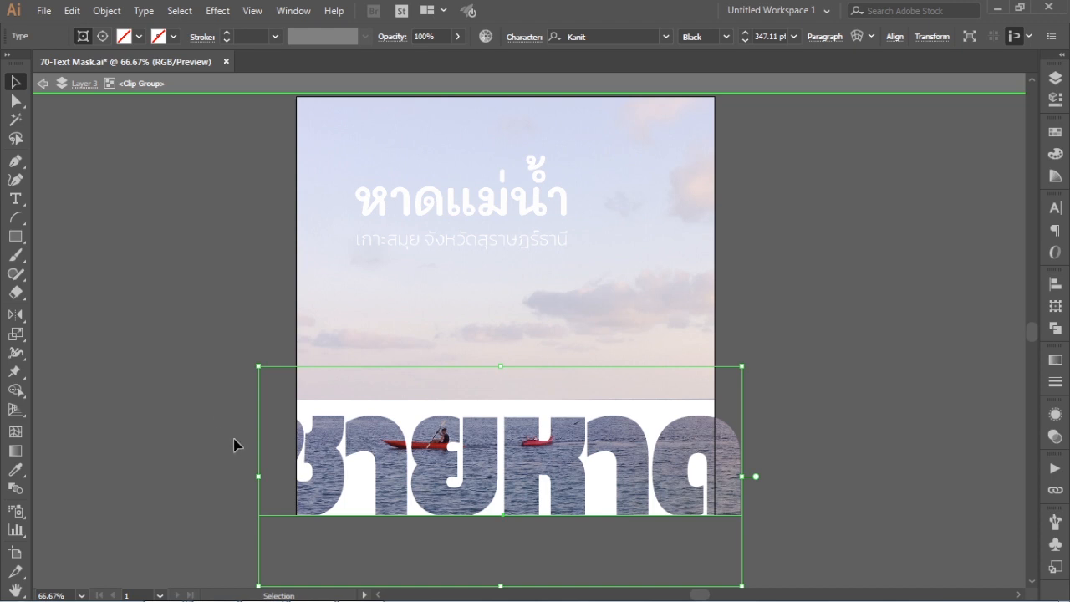
{"action": "left_click_drag", "start_coordinate": [261, 477], "coordinate": [289, 476]}
{"action": "left_click_drag", "start_coordinate": [741, 476], "coordinate": [720, 475]}
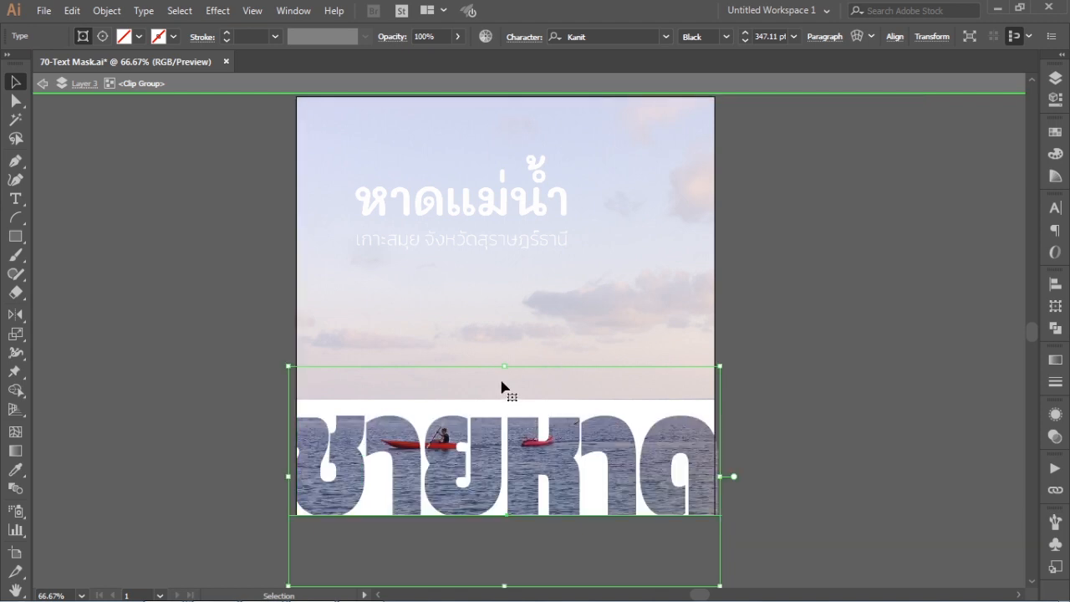
Stretch the ชายหาด text vertically from just above the sky image's lower edge to slightly past the artboard's bottom edge.
{"action": "left_click_drag", "start_coordinate": [505, 366], "coordinate": [505, 353]}
{"action": "left_click_drag", "start_coordinate": [505, 332], "coordinate": [505, 332]}
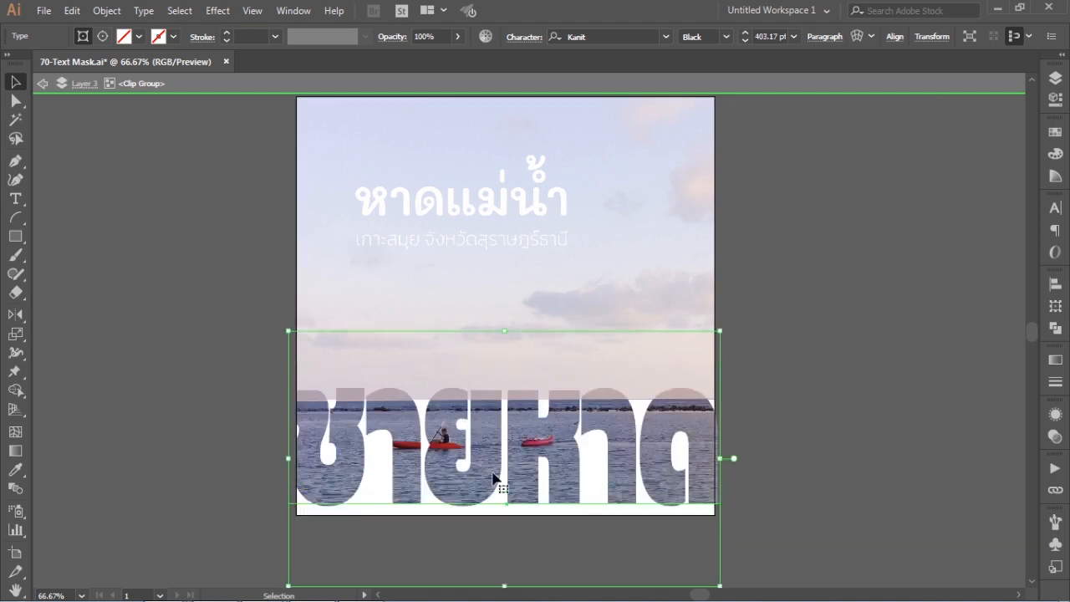
{"action": "scroll", "coordinate": [510, 502], "scroll_direction": "down", "scroll_amount": 2}
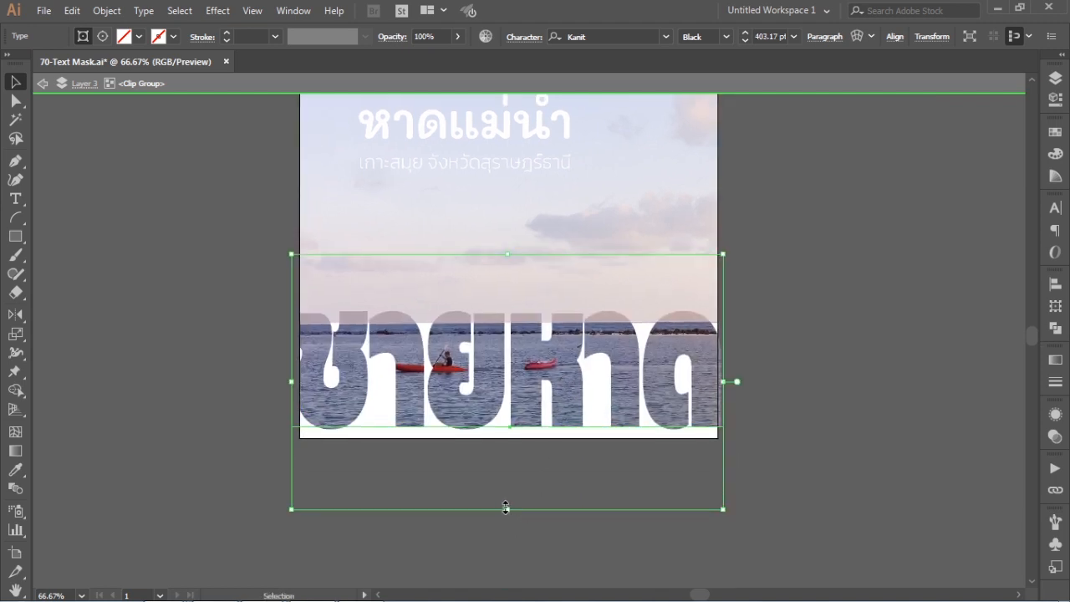
{"action": "left_click_drag", "start_coordinate": [507, 509], "coordinate": [512, 533]}
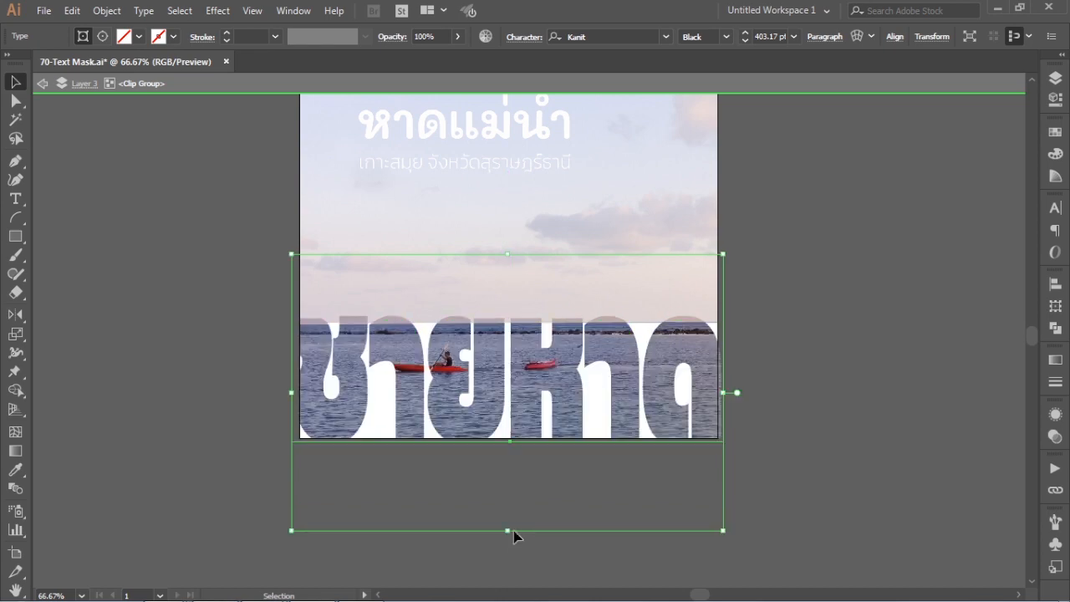
{"action": "left_click", "coordinate": [794, 465]}
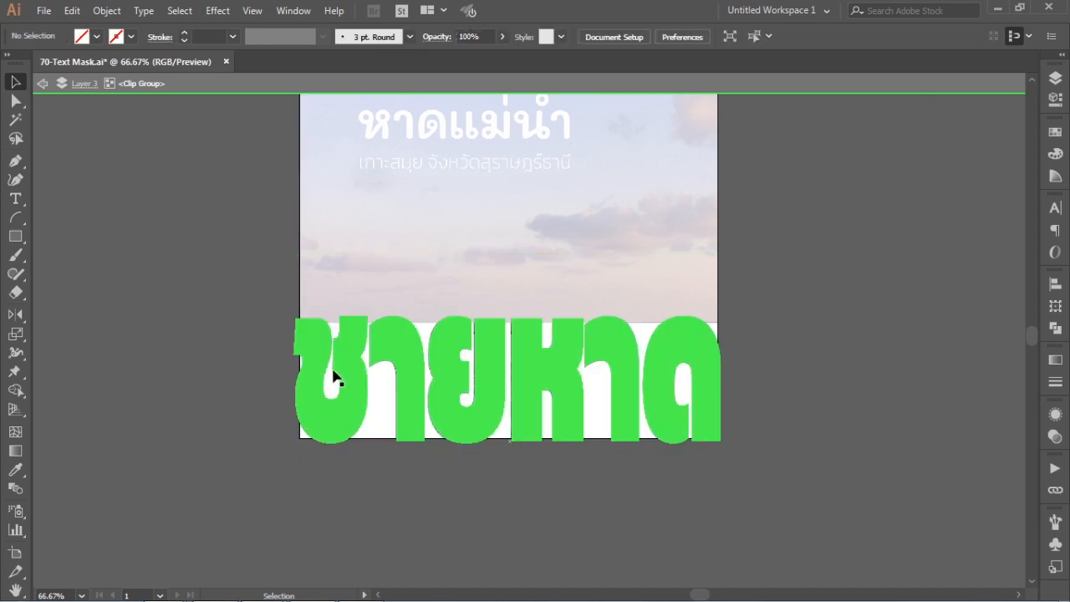
{"action": "left_click", "coordinate": [512, 335]}
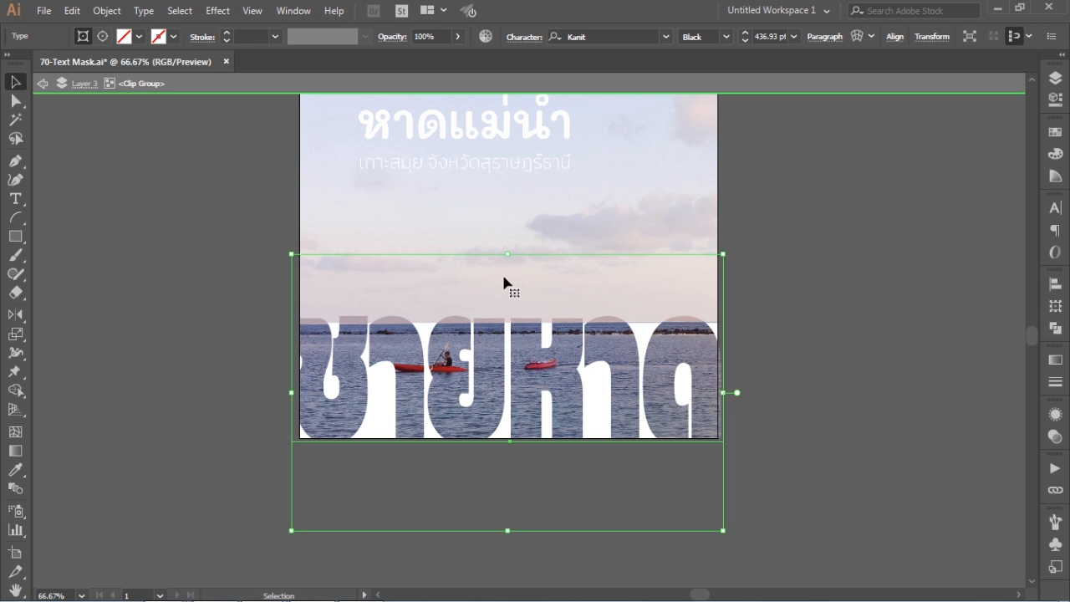
{"action": "left_click_drag", "start_coordinate": [508, 254], "coordinate": [508, 258]}
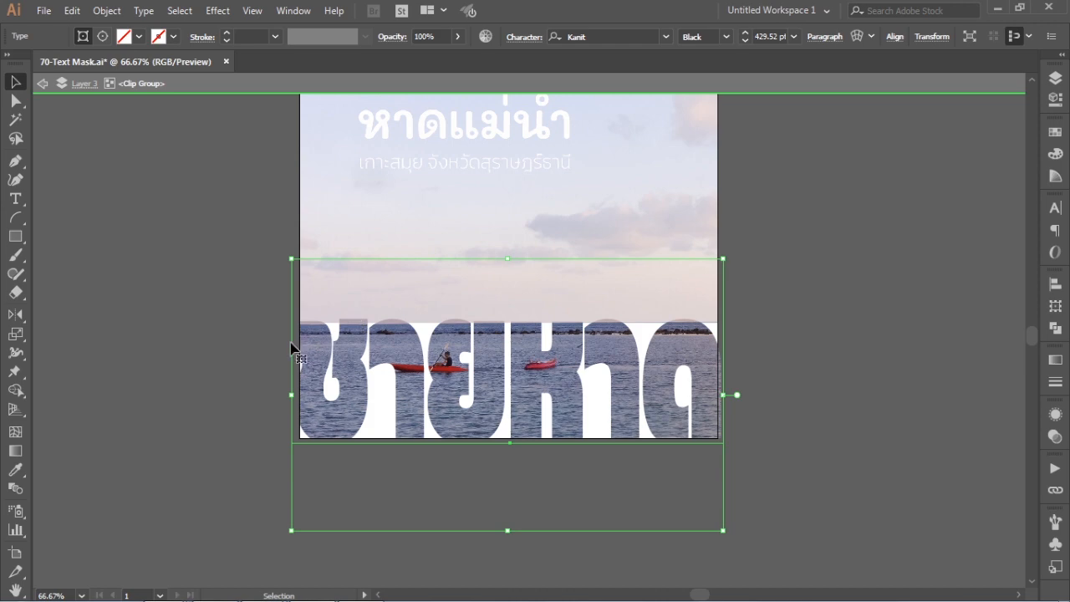
{"action": "left_click", "coordinate": [239, 377]}
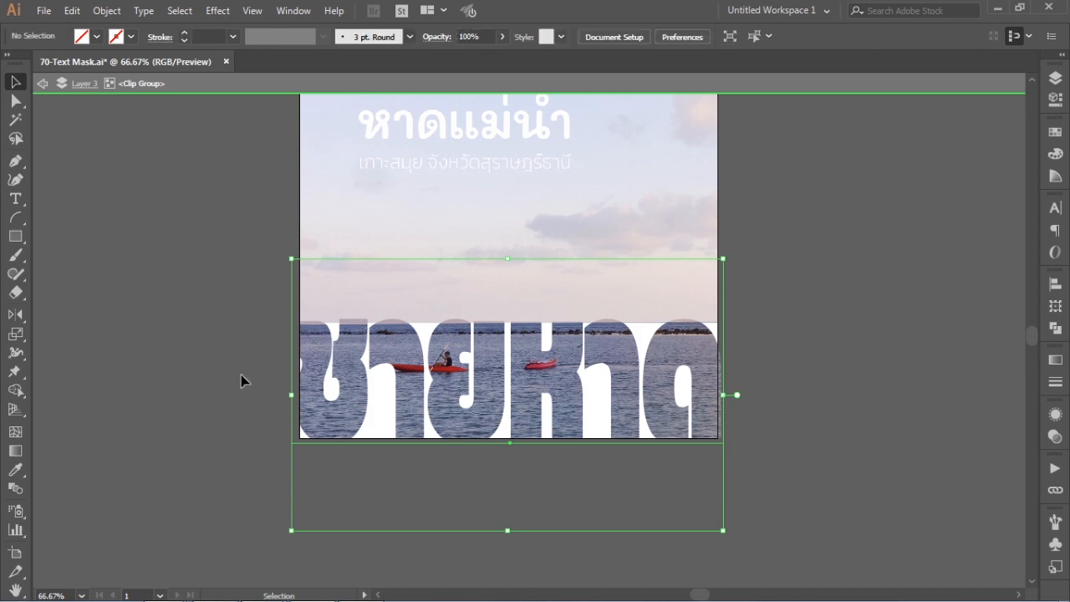
Exit isolation mode and deselect the ชายหาด clip group.
{"action": "left_click", "coordinate": [413, 258]}
{"action": "left_click", "coordinate": [407, 342]}
{"action": "right_click", "coordinate": [407, 342]}
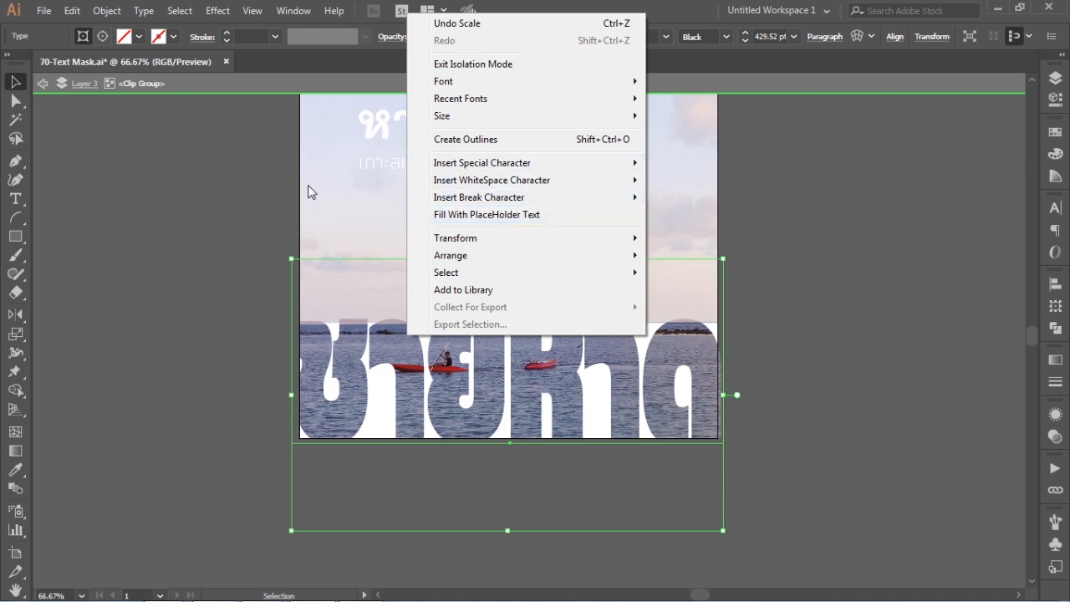
{"action": "left_click", "coordinate": [471, 65]}
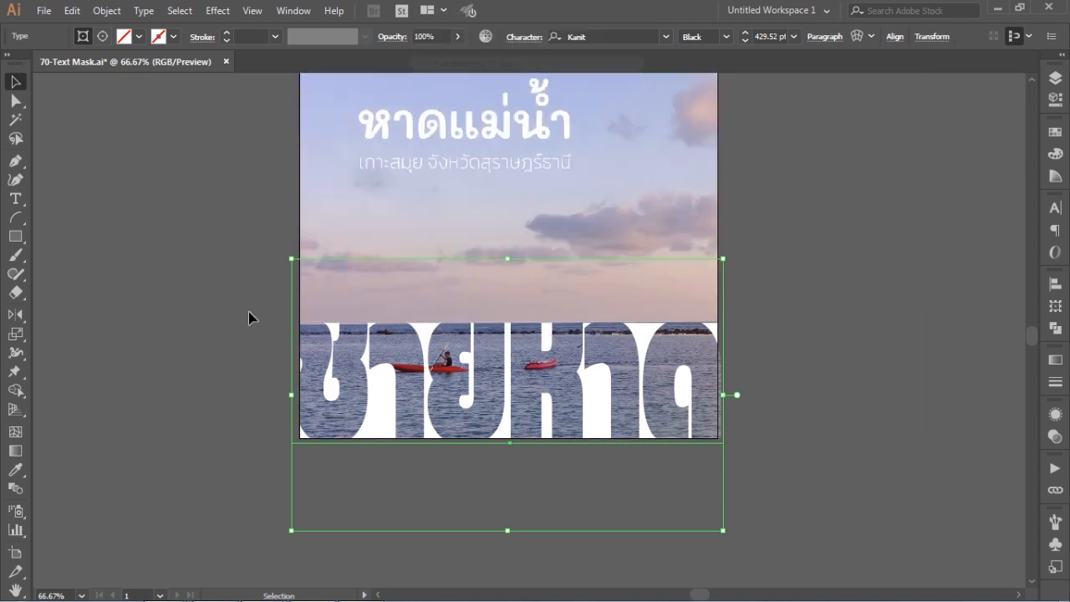
{"action": "left_click", "coordinate": [185, 342]}
{"action": "left_click", "coordinate": [528, 441]}
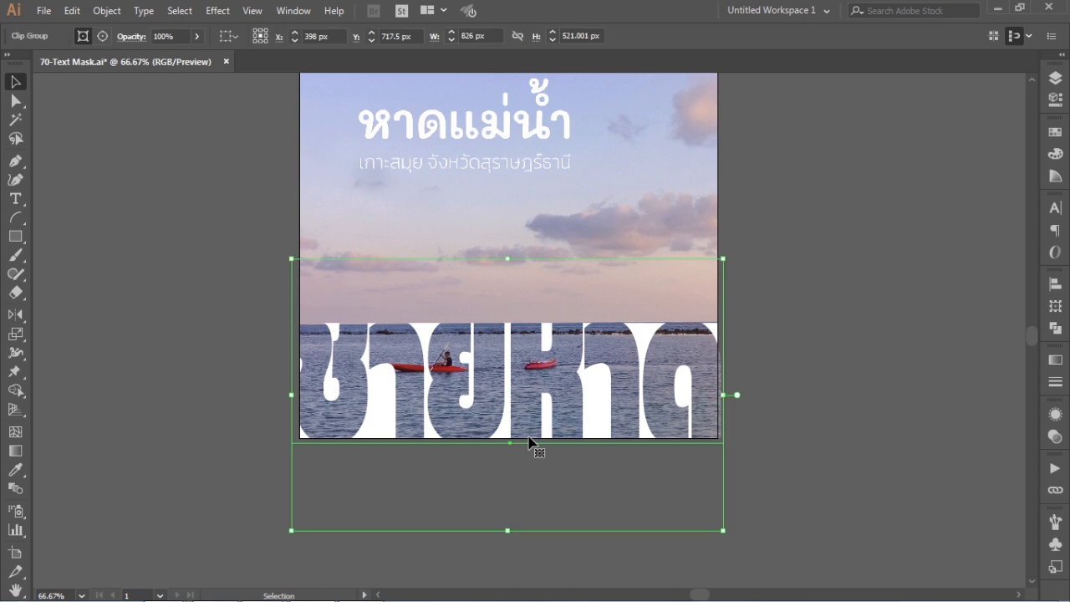
{"action": "key", "text": "ctrl"}
{"action": "left_click", "coordinate": [184, 390]}
{"action": "key", "text": "ctrl+z"}
{"action": "key", "text": "ctrl+z"}
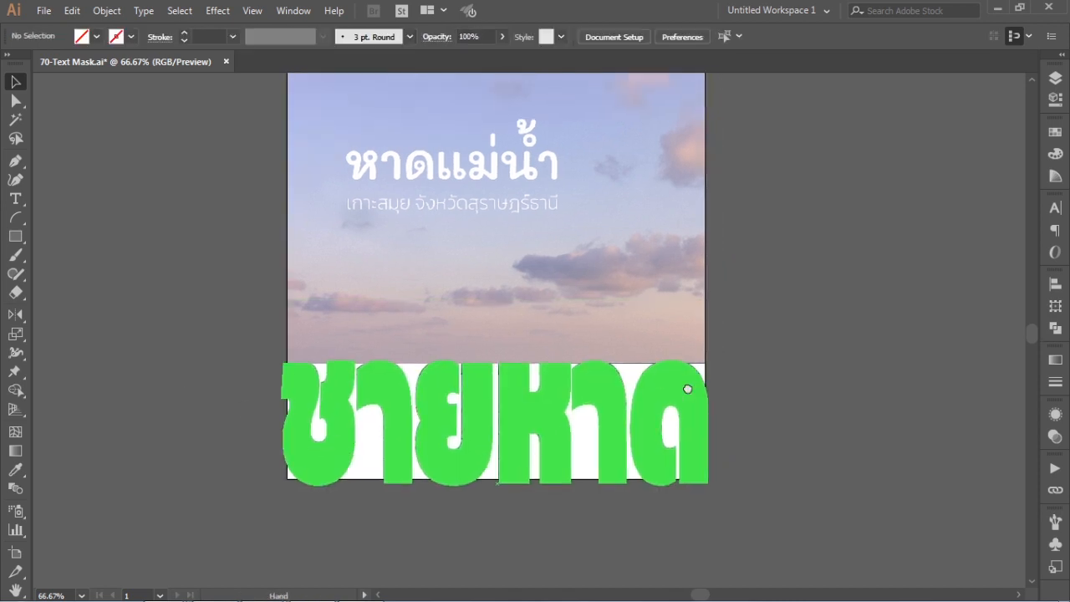
{"action": "key", "text": "ctrl+shift+z"}
{"action": "key", "text": "ctrl+z"}
{"action": "key", "text": "ctrl+shift+z"}
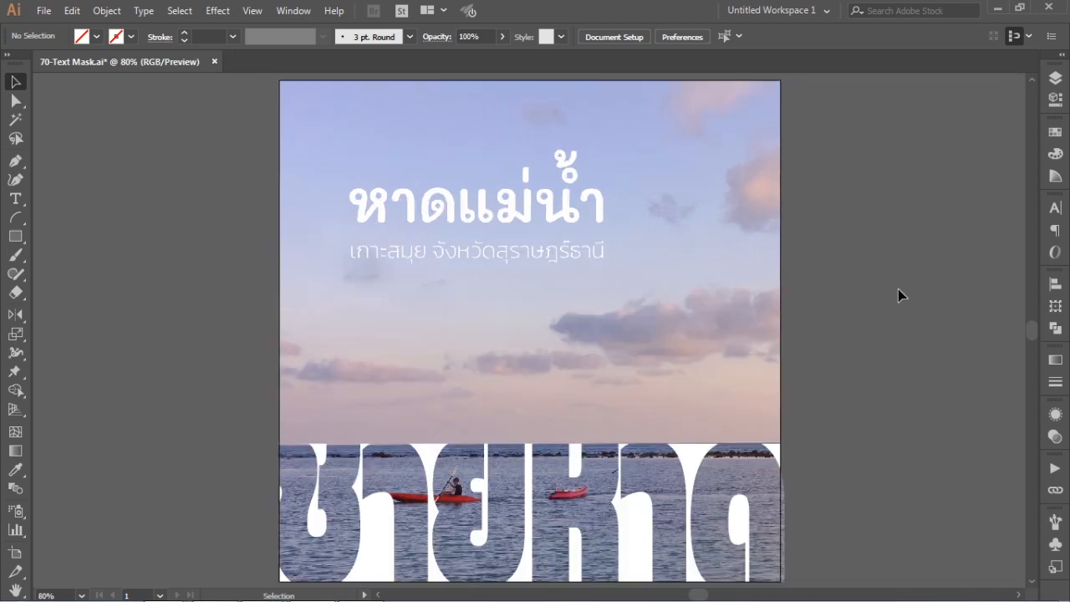